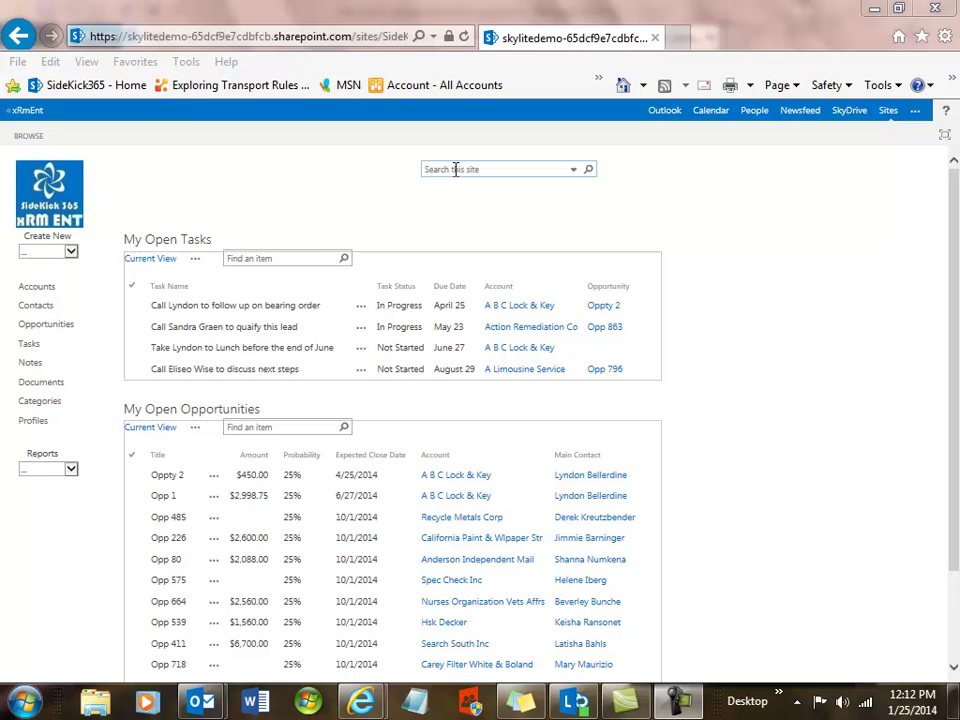
- Preview the create and reports lists, then open the Oppty 2 opportunity (450, First Contact)
left_click(71, 251)
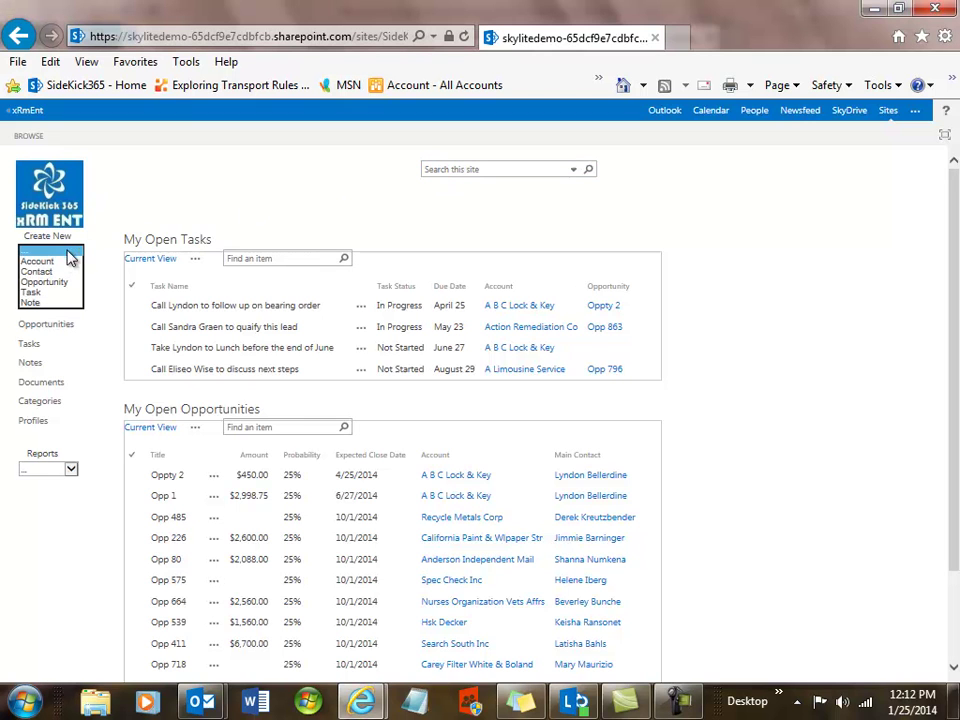
left_click(160, 204)
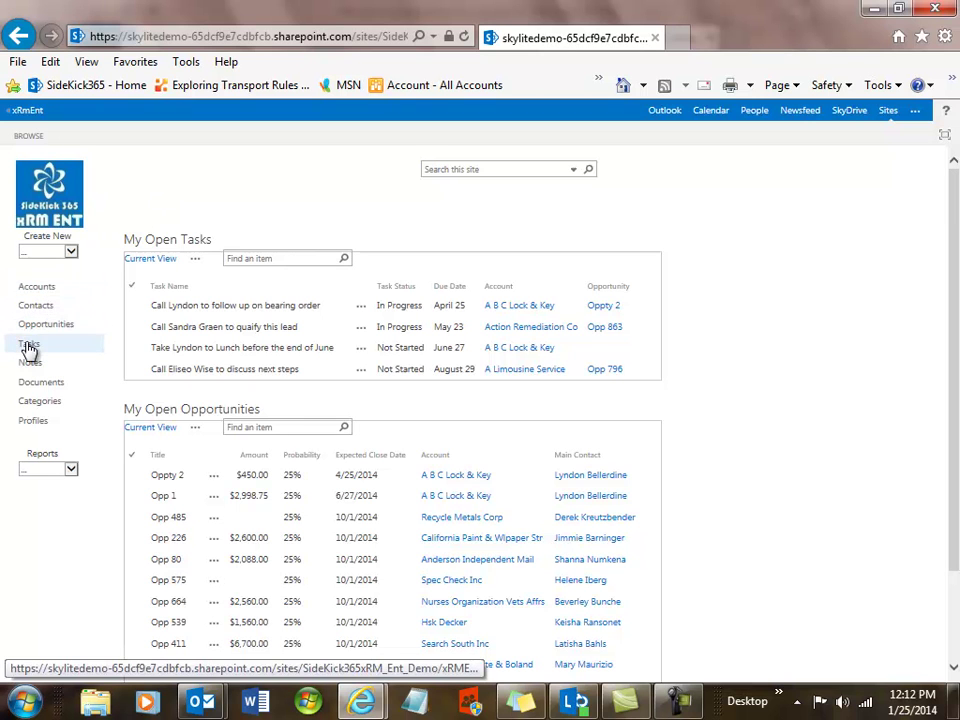
left_click(71, 470)
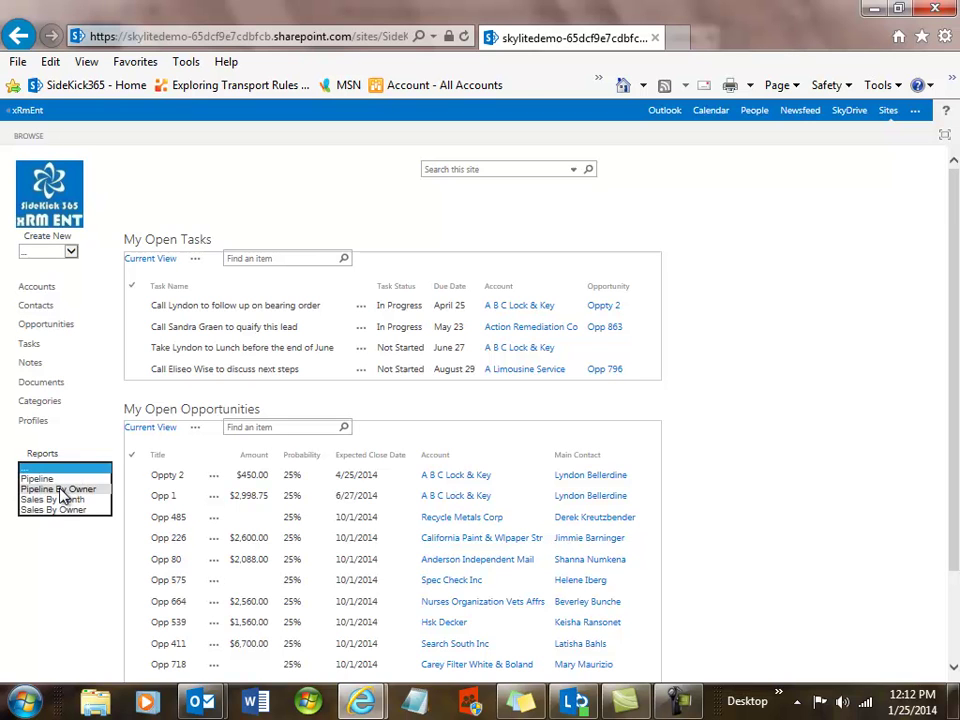
left_click(166, 207)
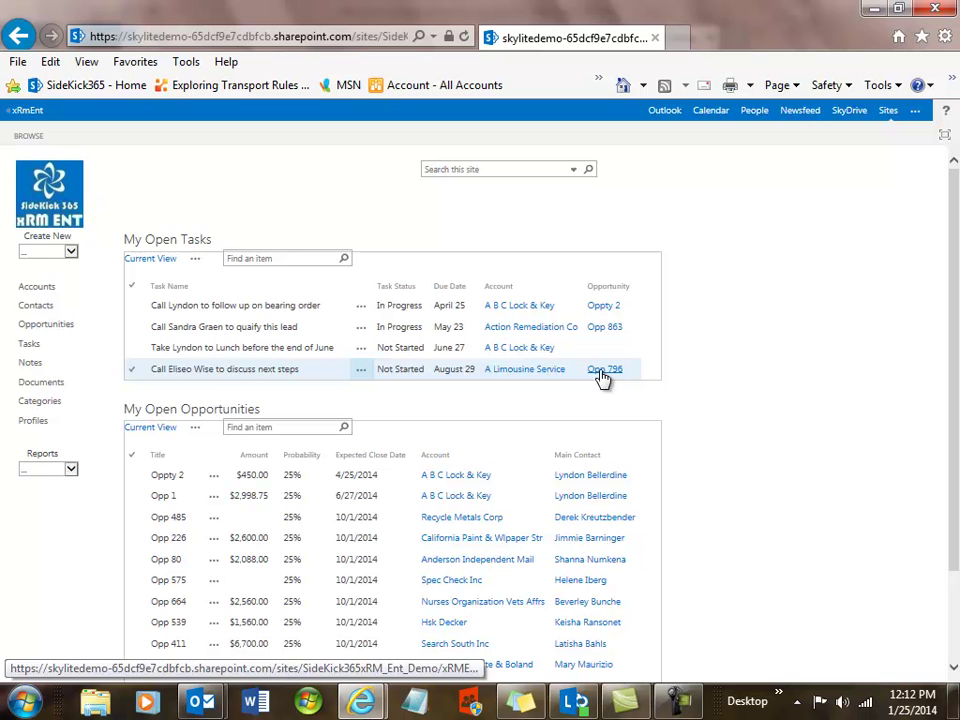
left_click(171, 481)
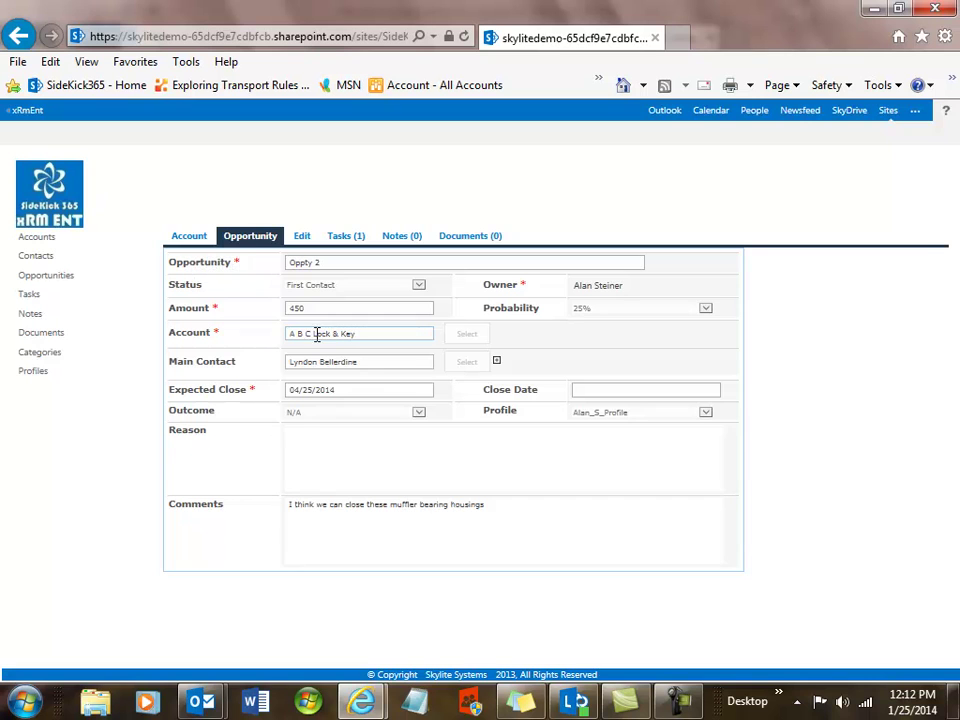
- Go to the A B C Lock & Key account and show its 10 attached documents
left_click(192, 240)
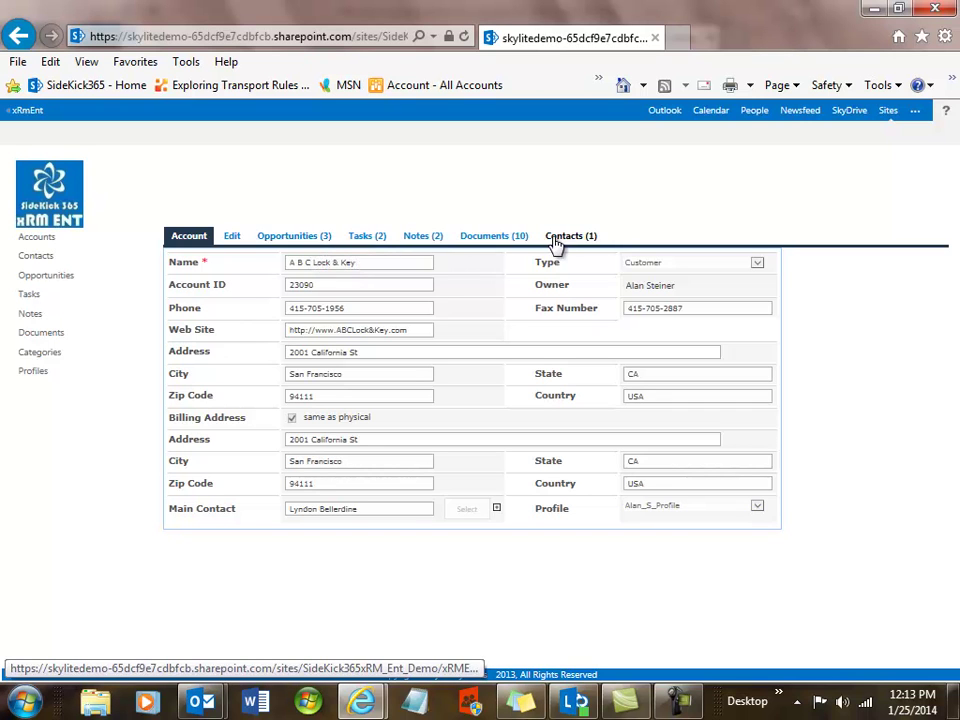
left_click(478, 240)
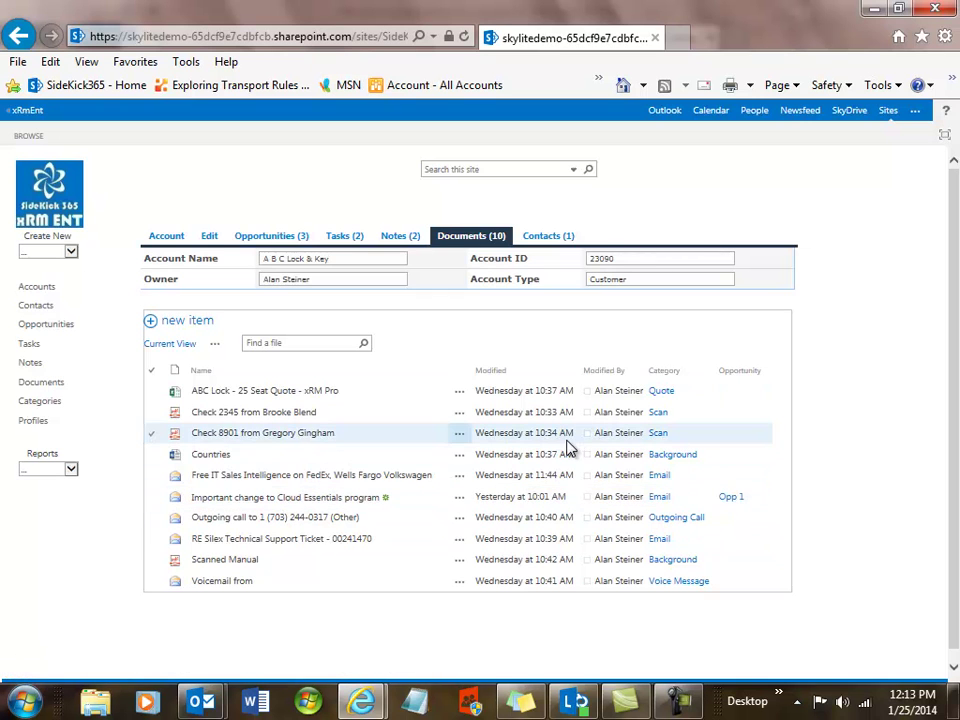
- View the ABC Lock - 25 Seat Quote workbook in Excel Web App, then return to the documents
left_click(250, 398)
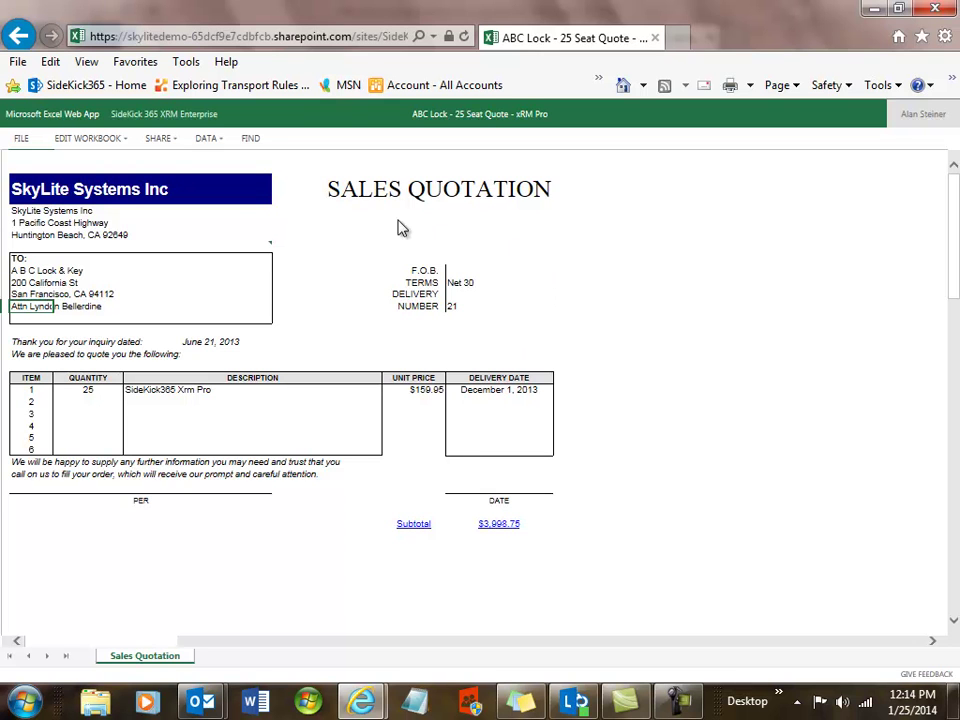
mouse_move(230, 255)
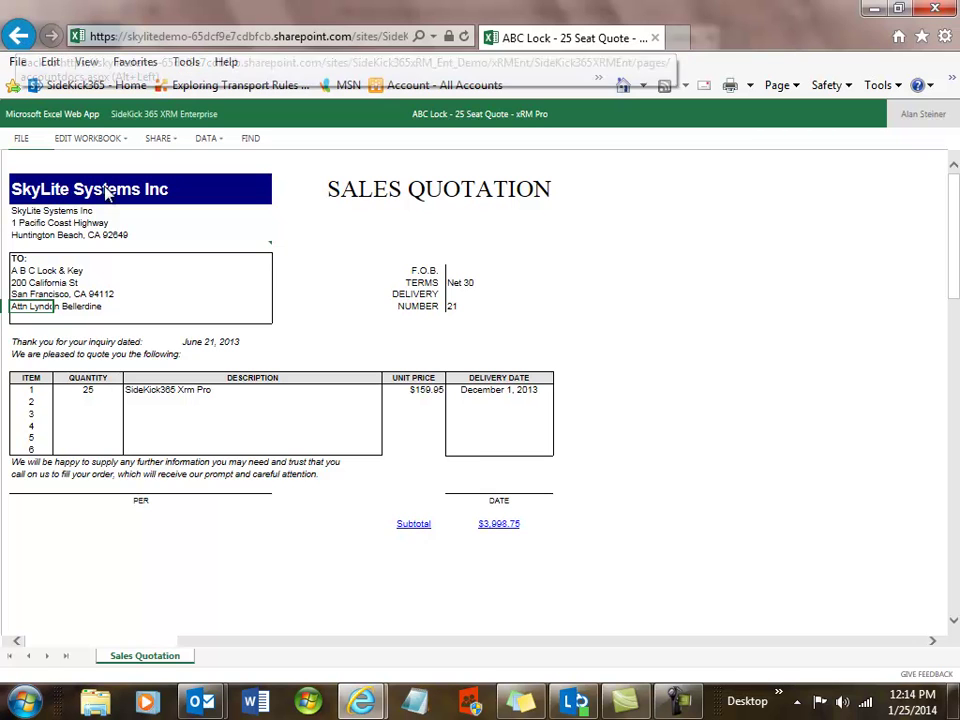
left_click(18, 37)
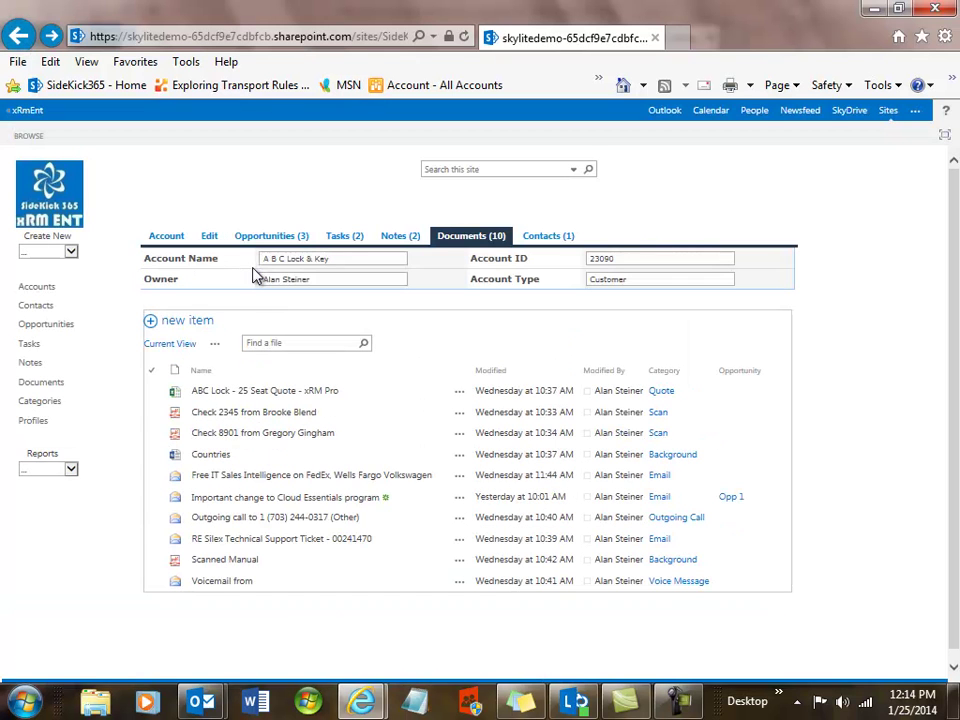
- Open the scanned Check 2345 PDF for $50.25 in Adobe Reader
left_click(235, 418)
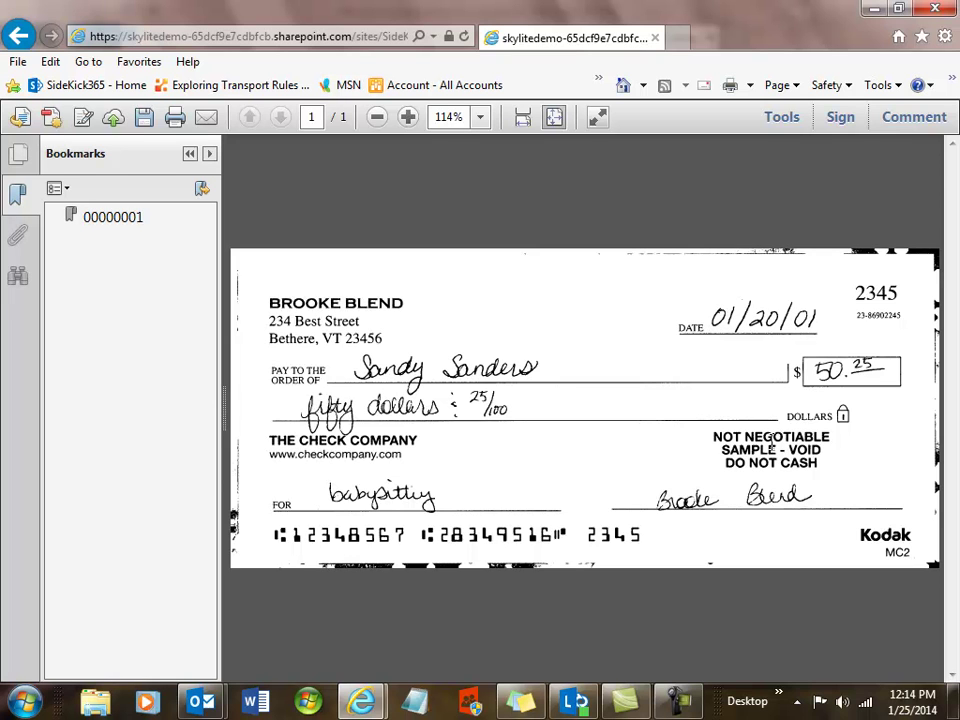
- Return to the account's document list, then bring up the full Opportunities list
left_click(18, 38)
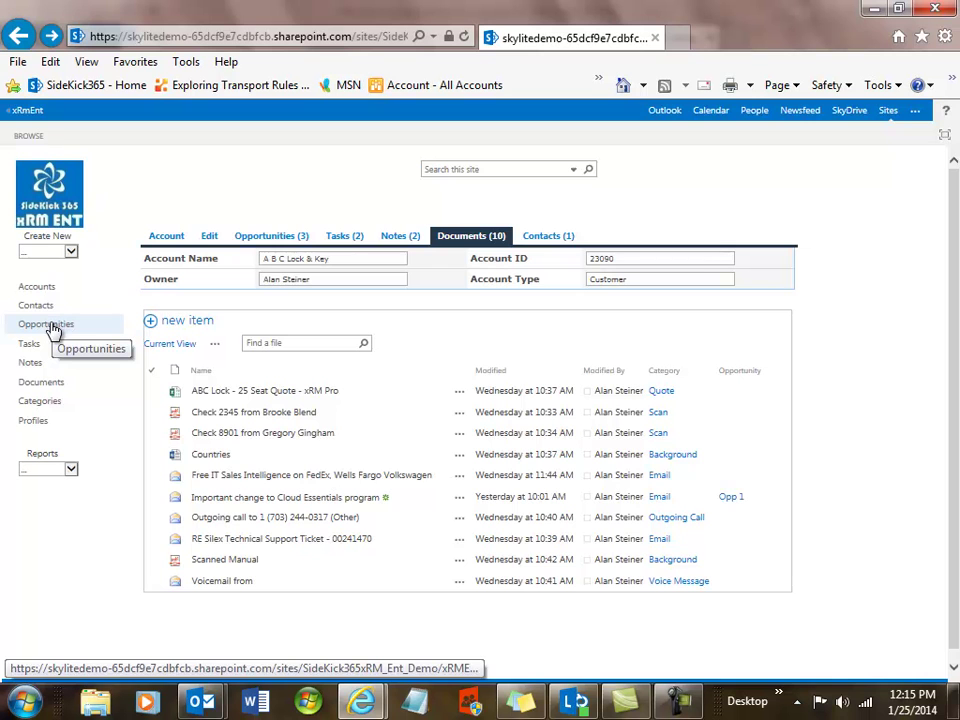
left_click(53, 330)
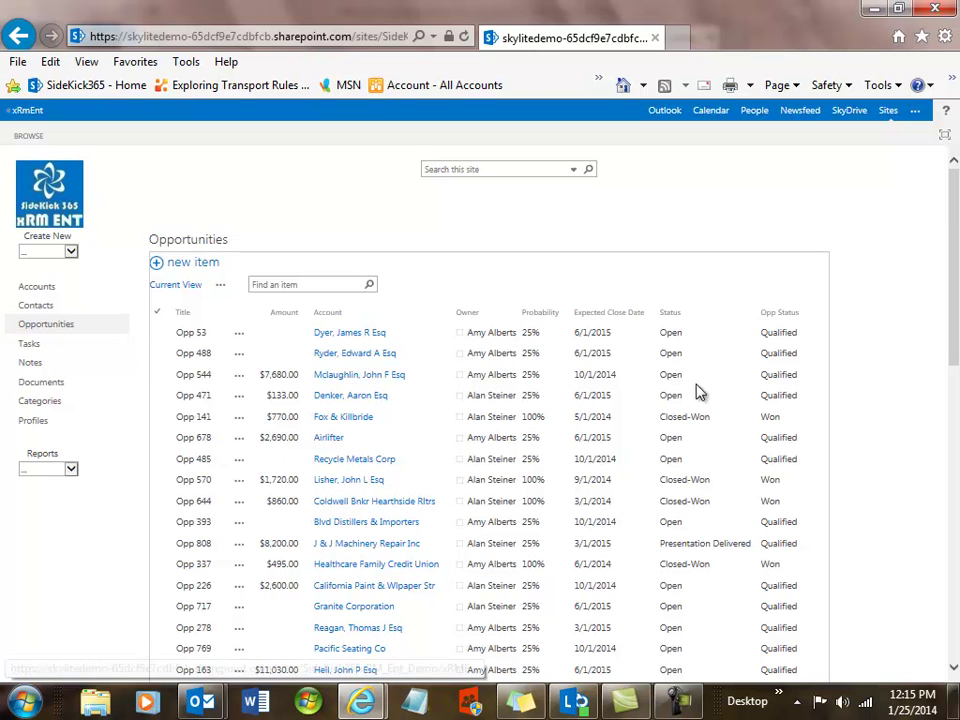
- Filter Account by Ace Pro Pest Cntrl Inc, A B C Lock & Key and A Limousine Service, then clear it
left_click(448, 316)
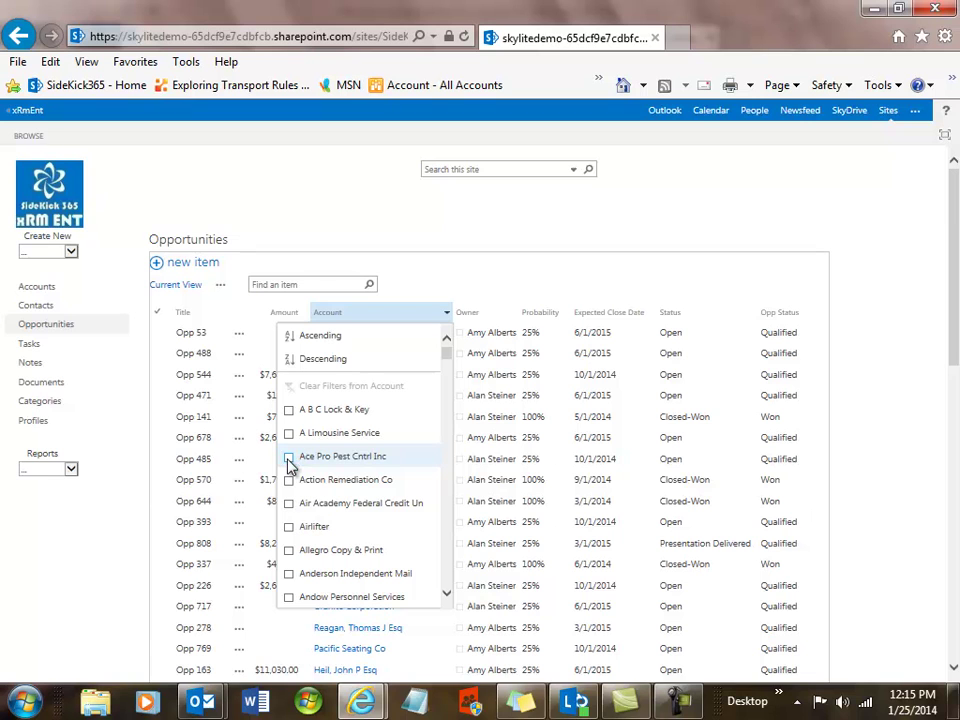
left_click(288, 458)
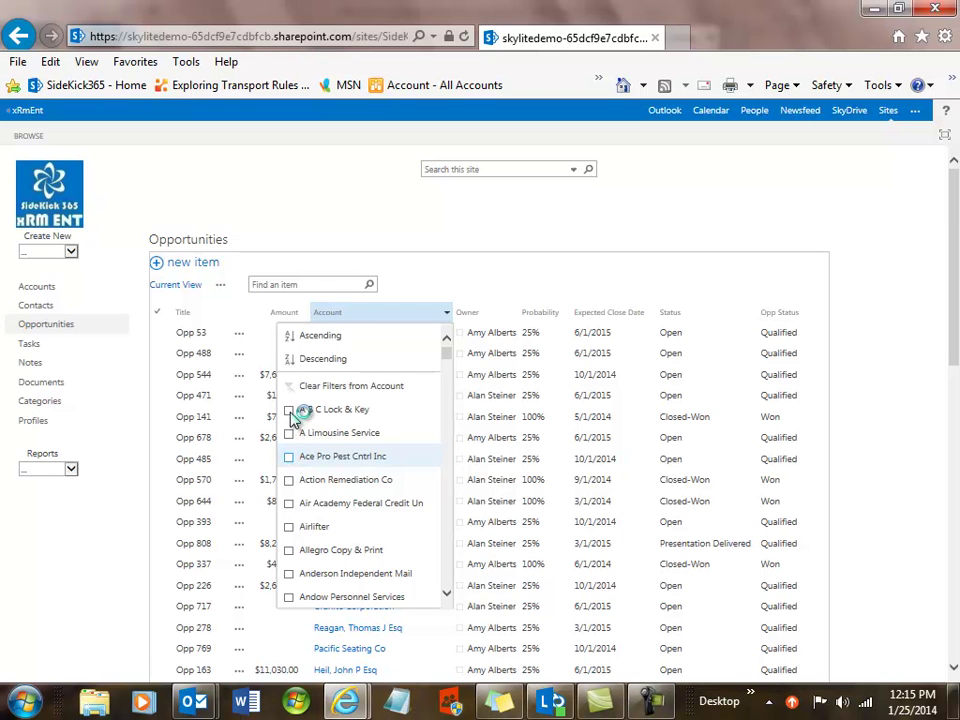
left_click(289, 414)
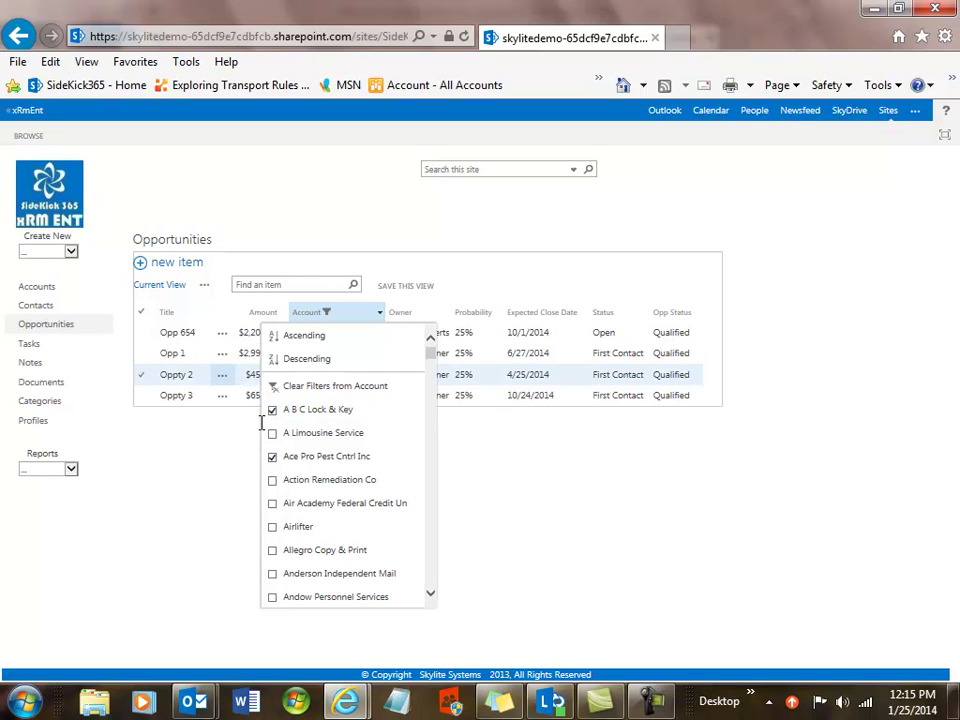
left_click(273, 434)
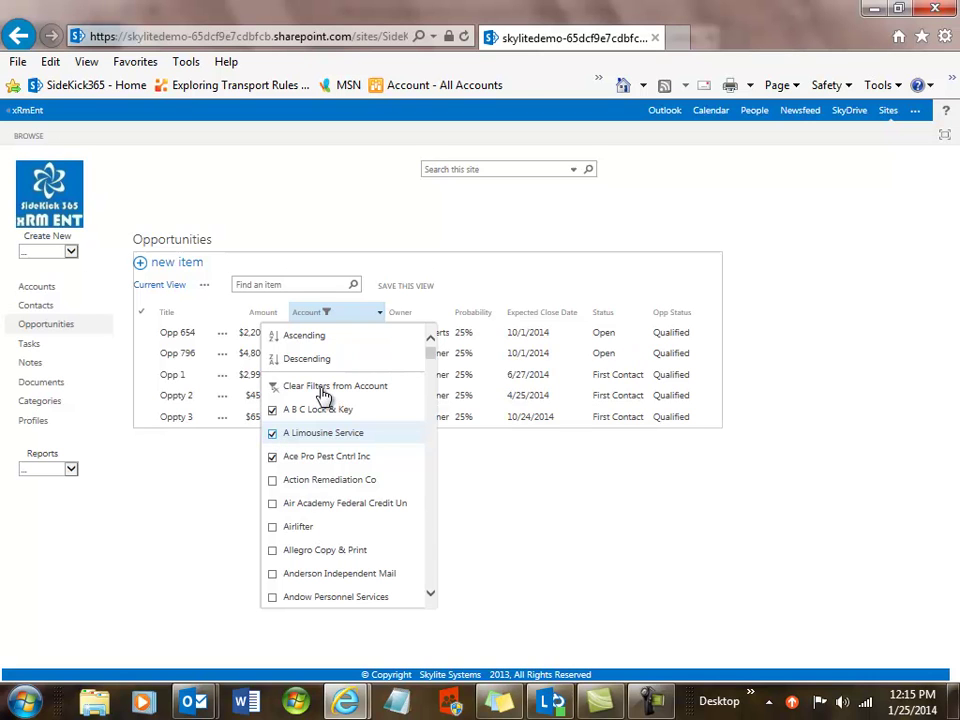
left_click(325, 390)
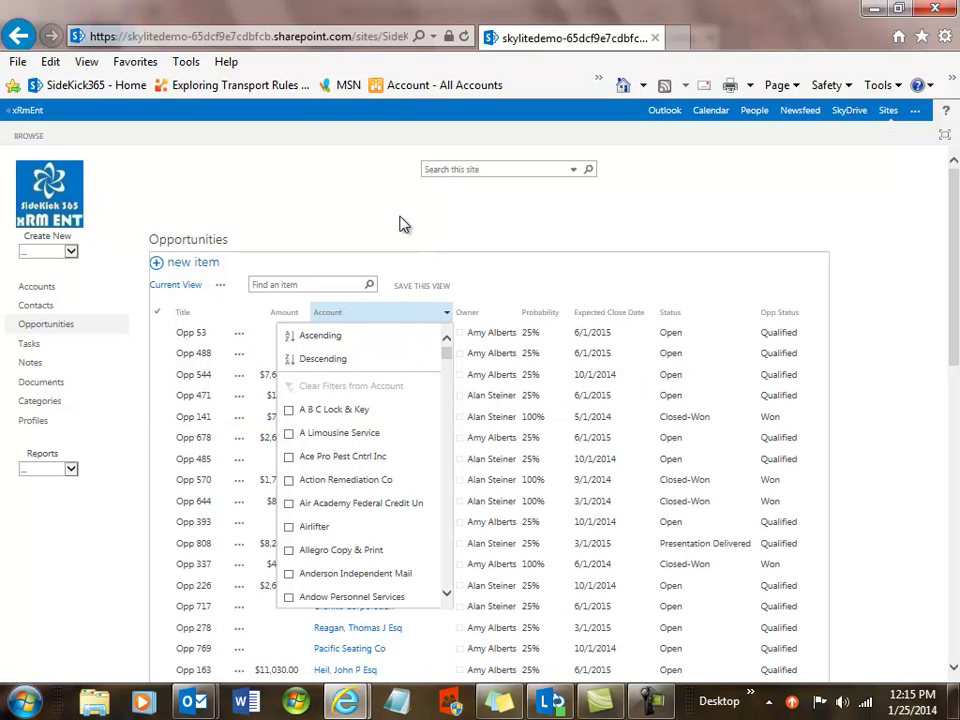
left_click(467, 242)
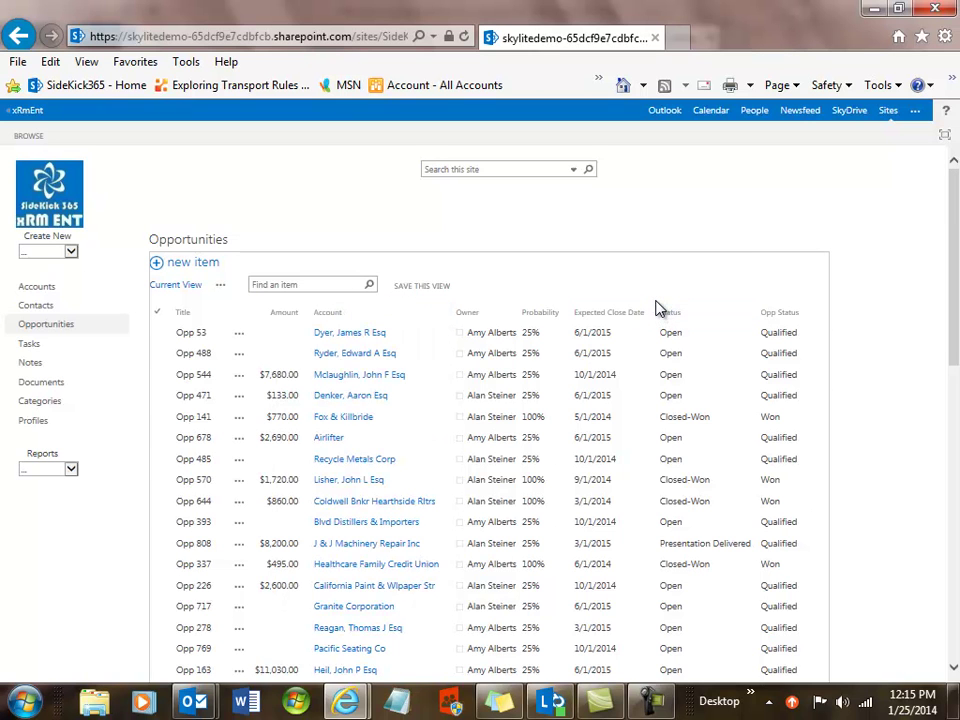
- Filter the Status column to Closed-Won and scroll through the won opportunities
left_click(752, 315)
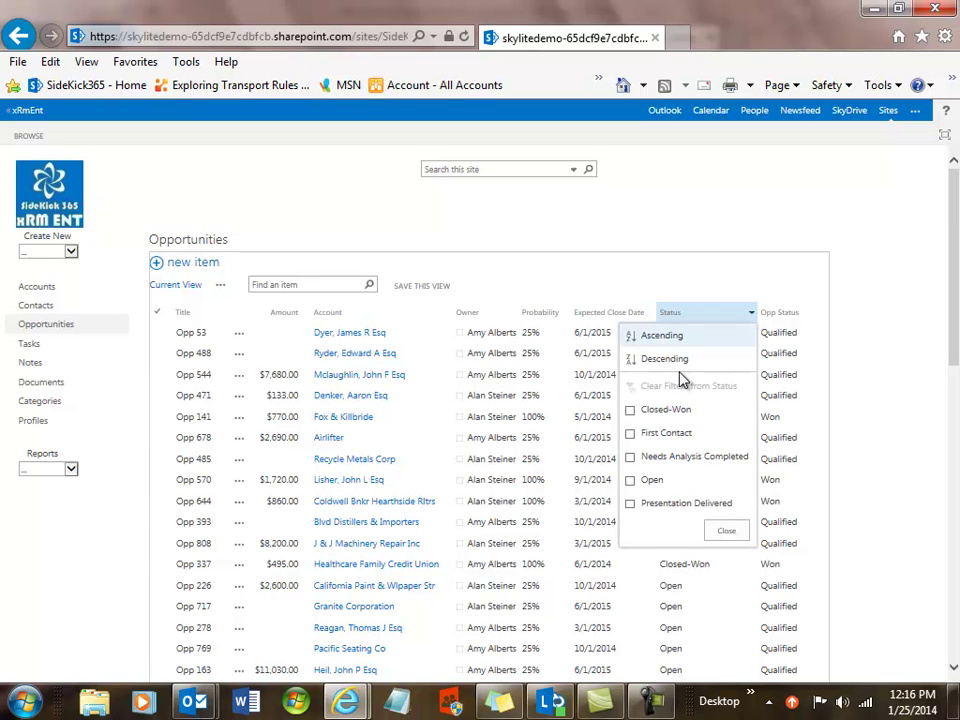
left_click(630, 411)
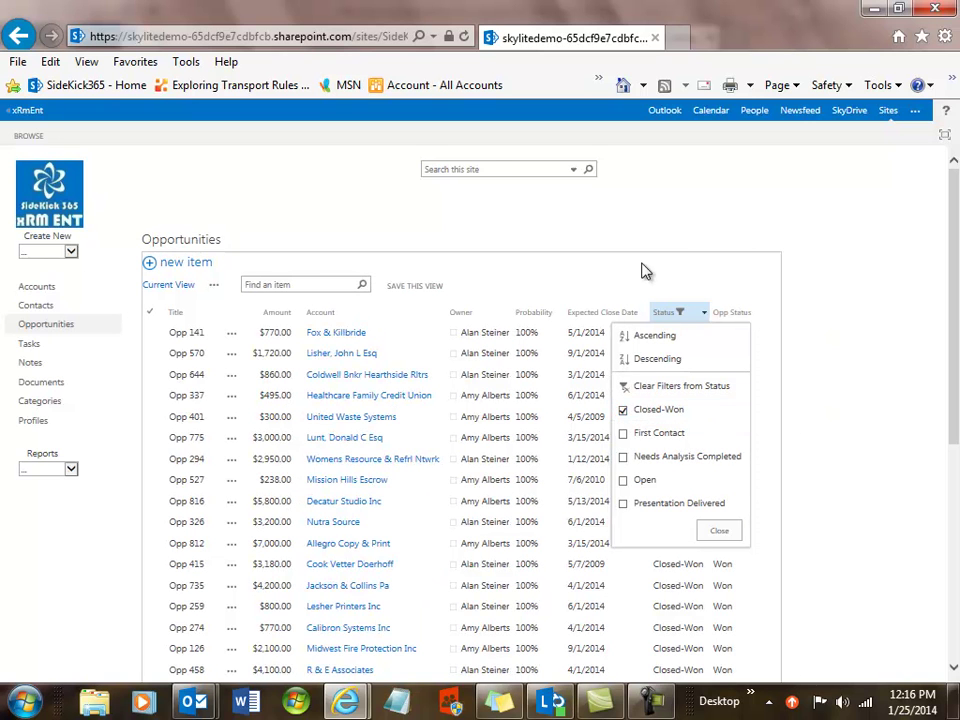
left_click(636, 228)
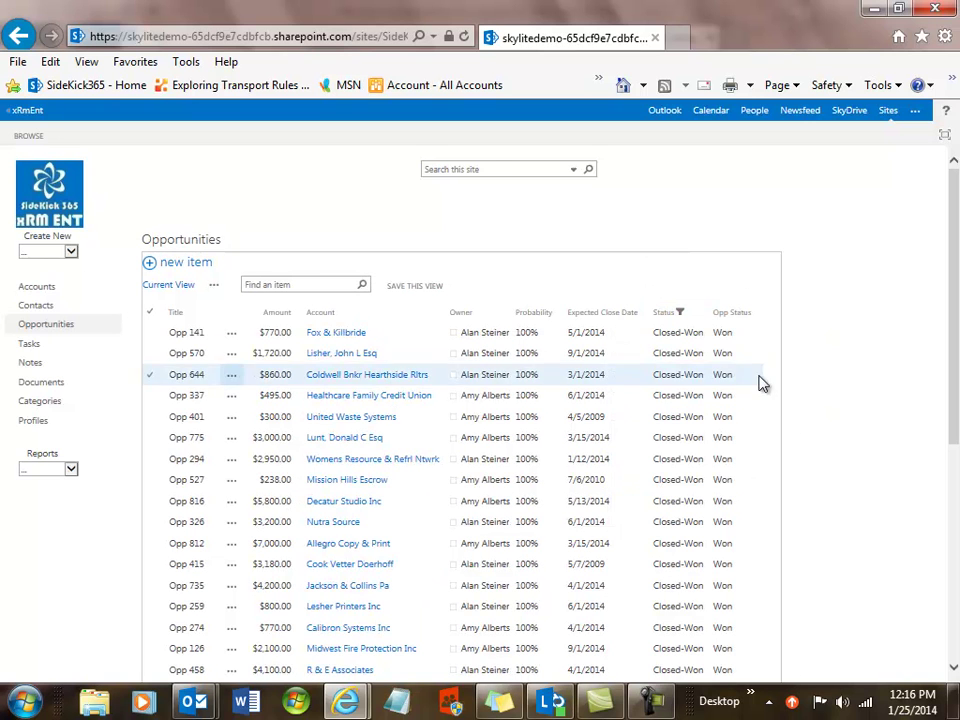
left_click_drag(949, 420, 953, 590)
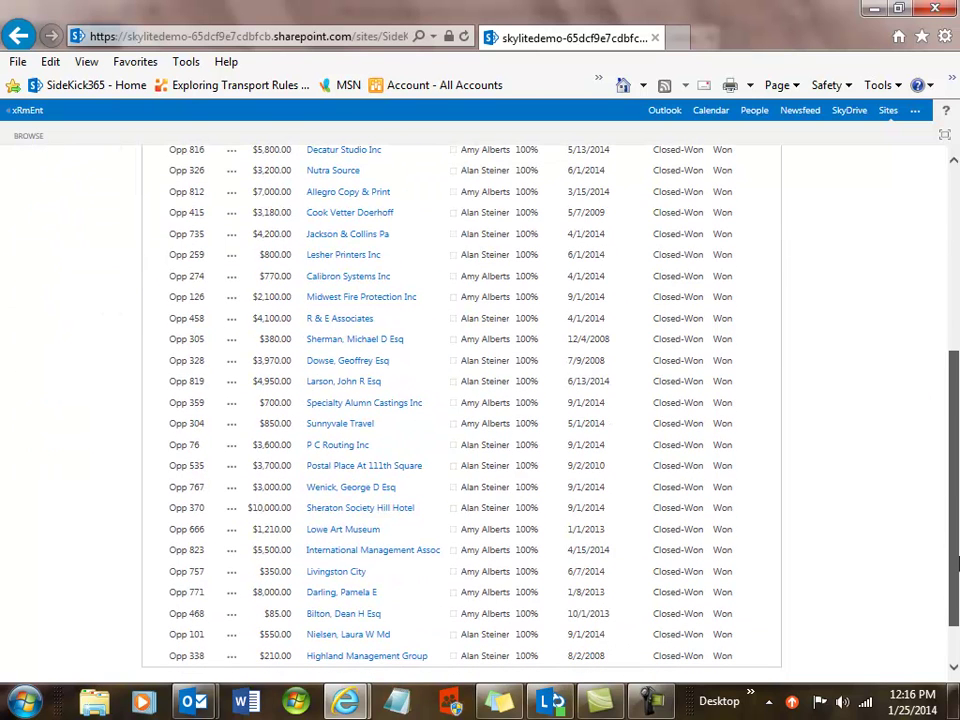
- View Opp 823 and its account International Management Assoc, then return to the home dashboard
left_click(188, 556)
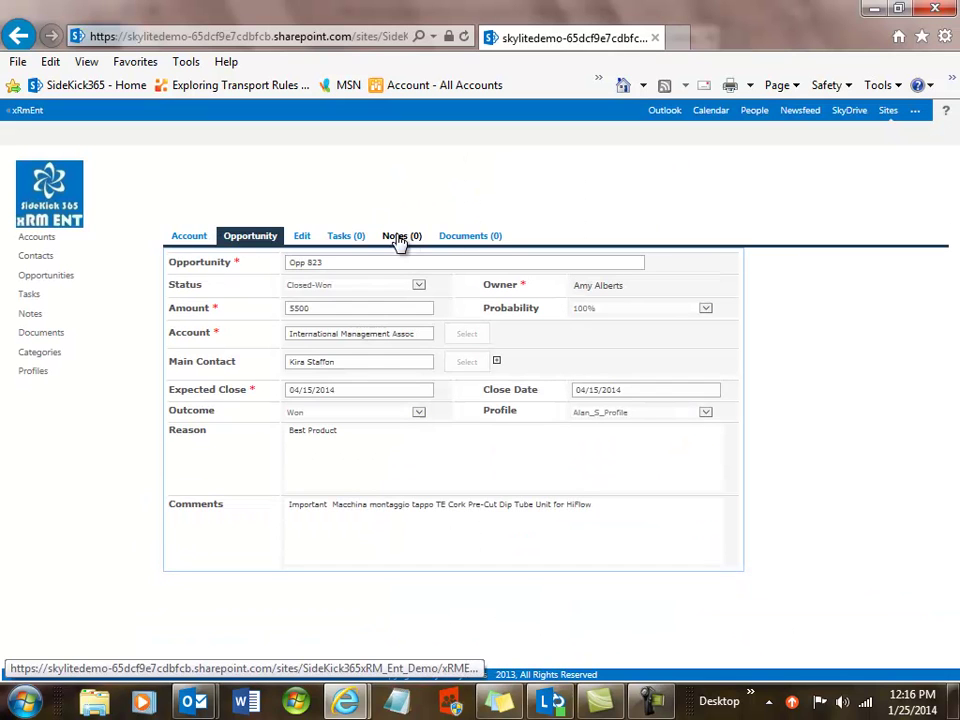
left_click(187, 238)
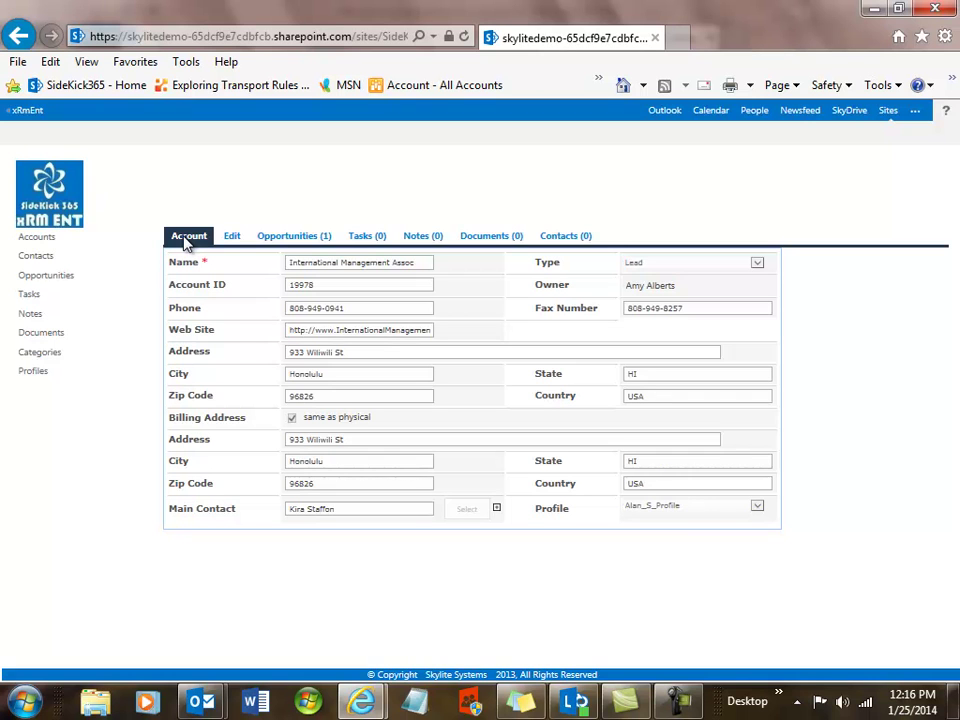
left_click(55, 198)
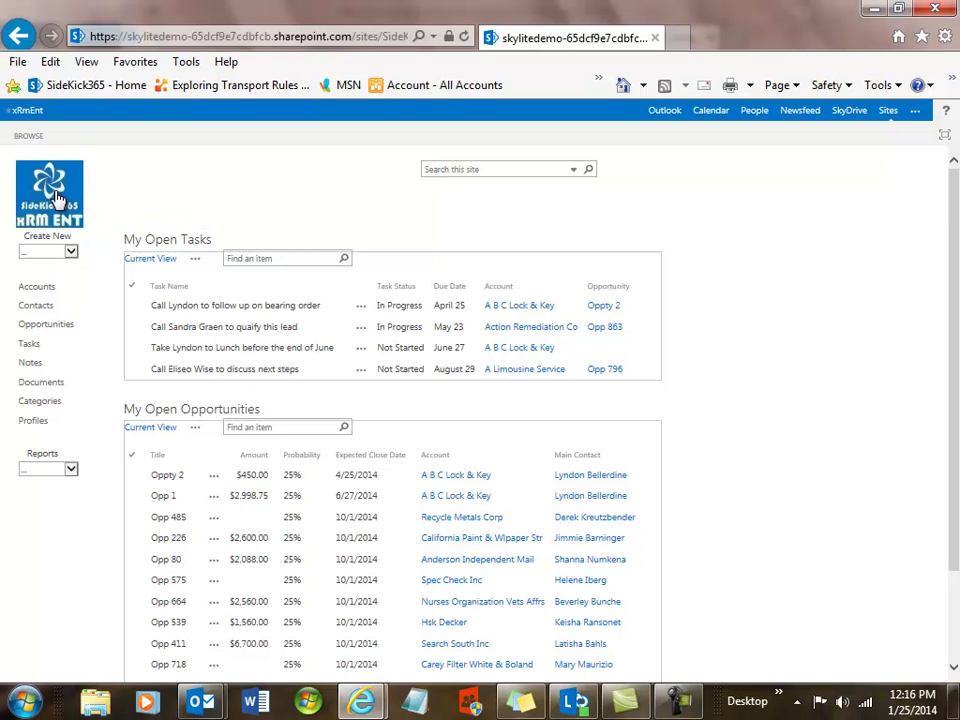
- Run the Pipeline report with the year set to 2014
left_click(70, 472)
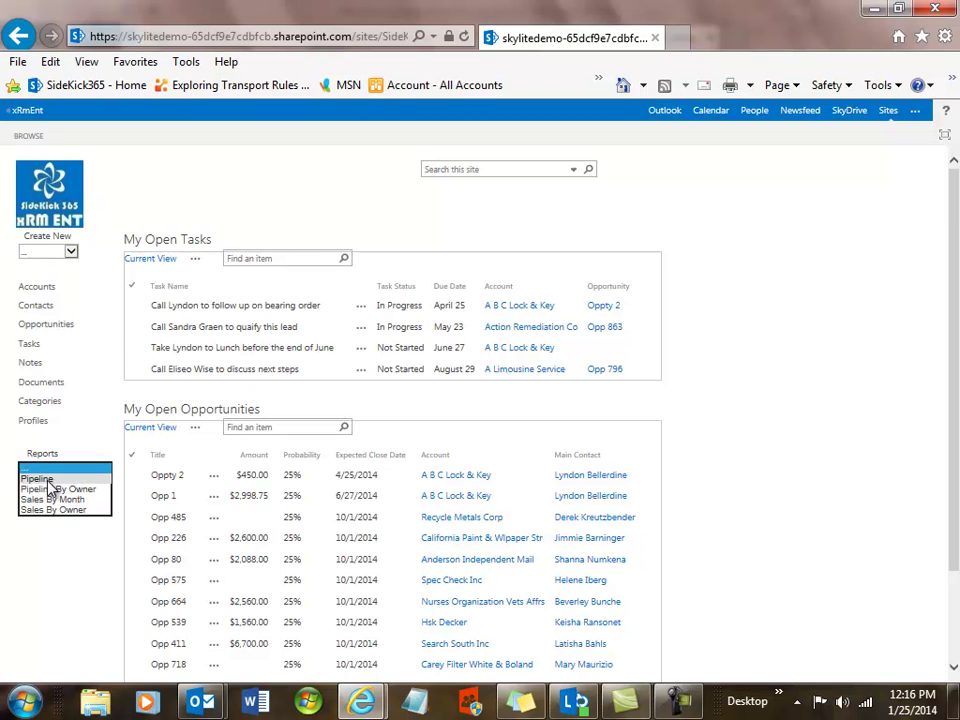
left_click(48, 481)
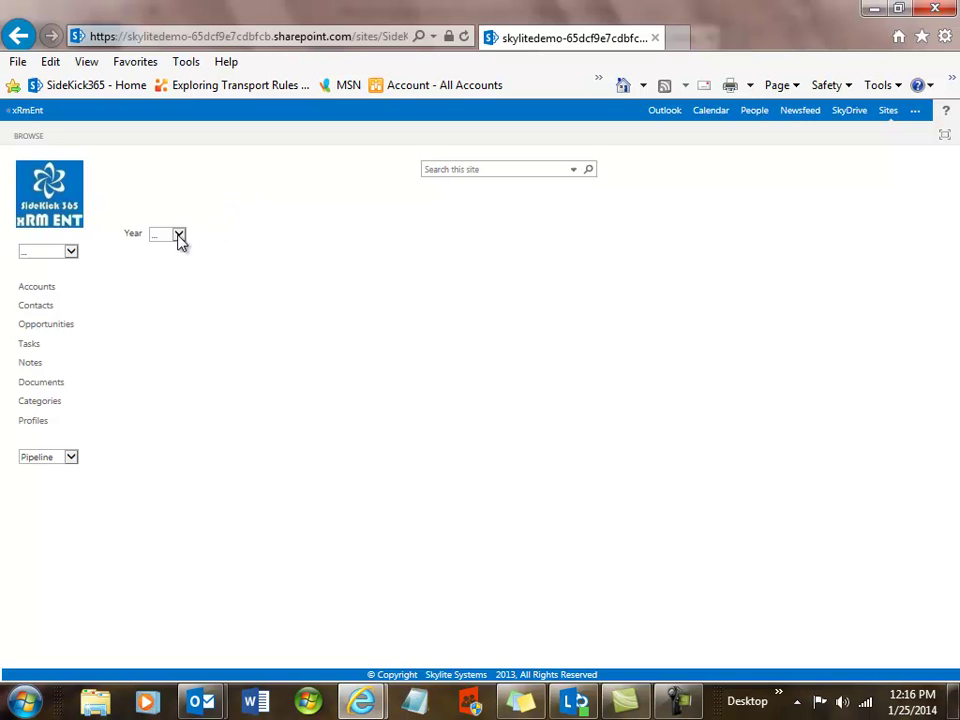
left_click(178, 236)
left_click(174, 256)
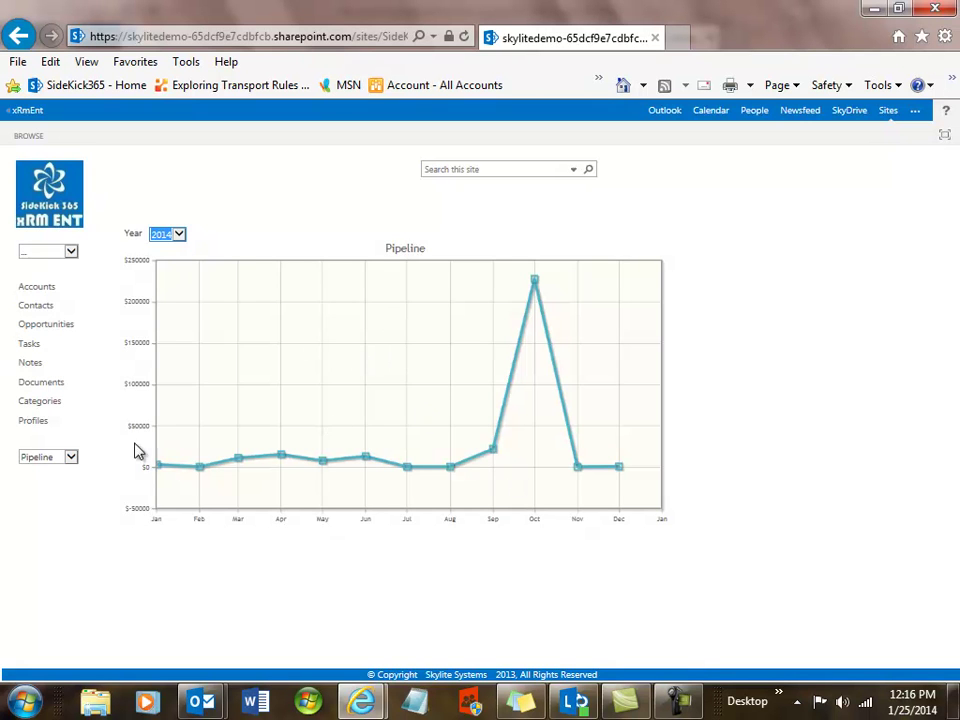
- Switch the chart to Sales By Month, view 2013, then return to 2014
left_click(72, 458)
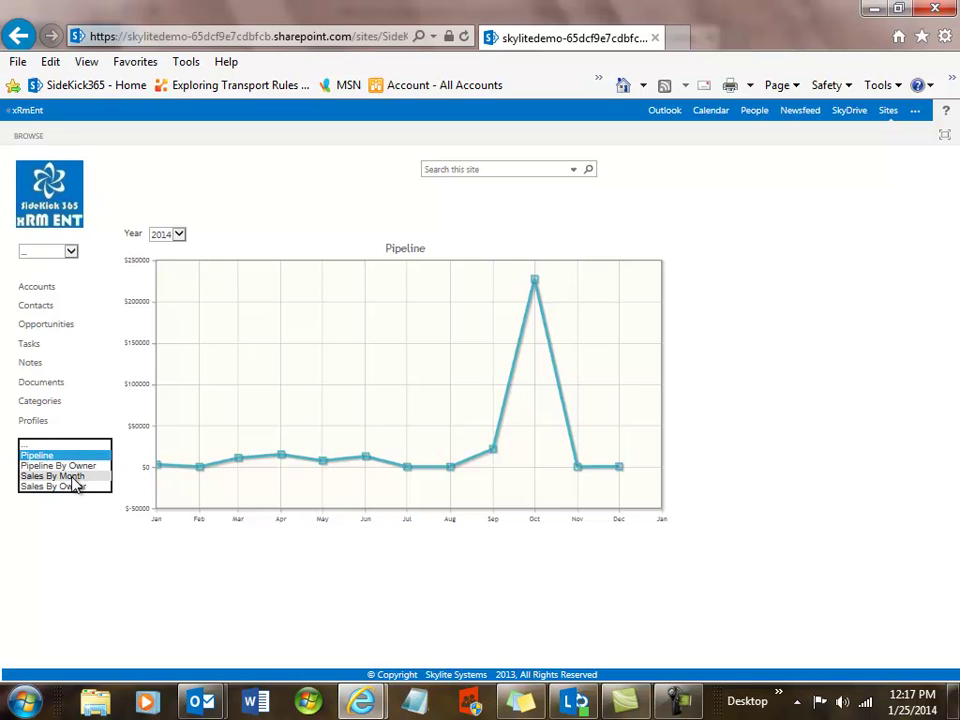
left_click(74, 477)
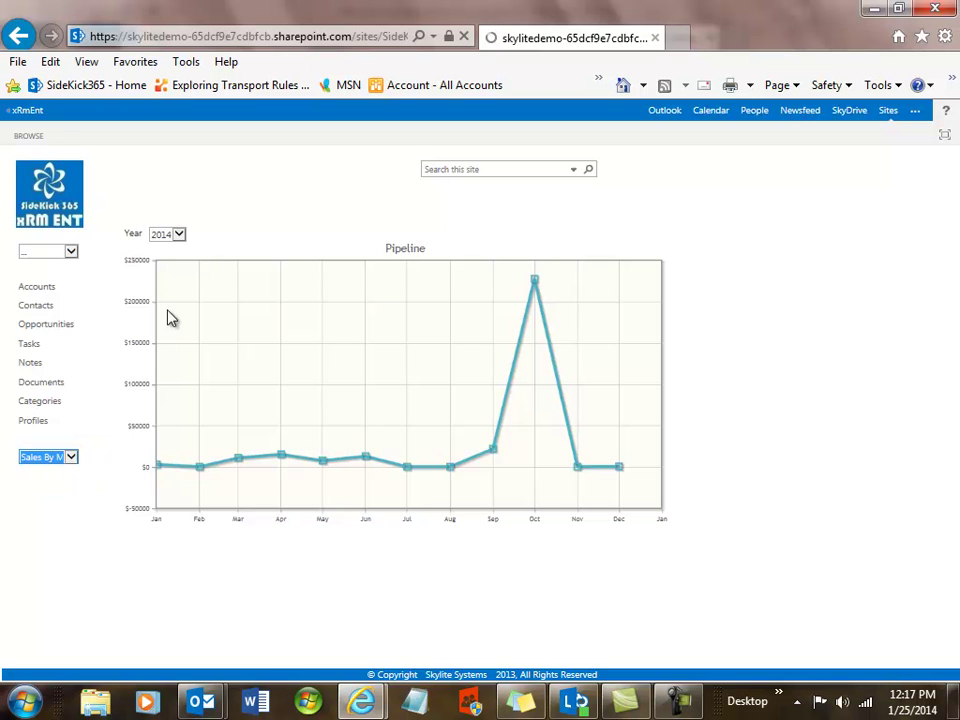
left_click(180, 237)
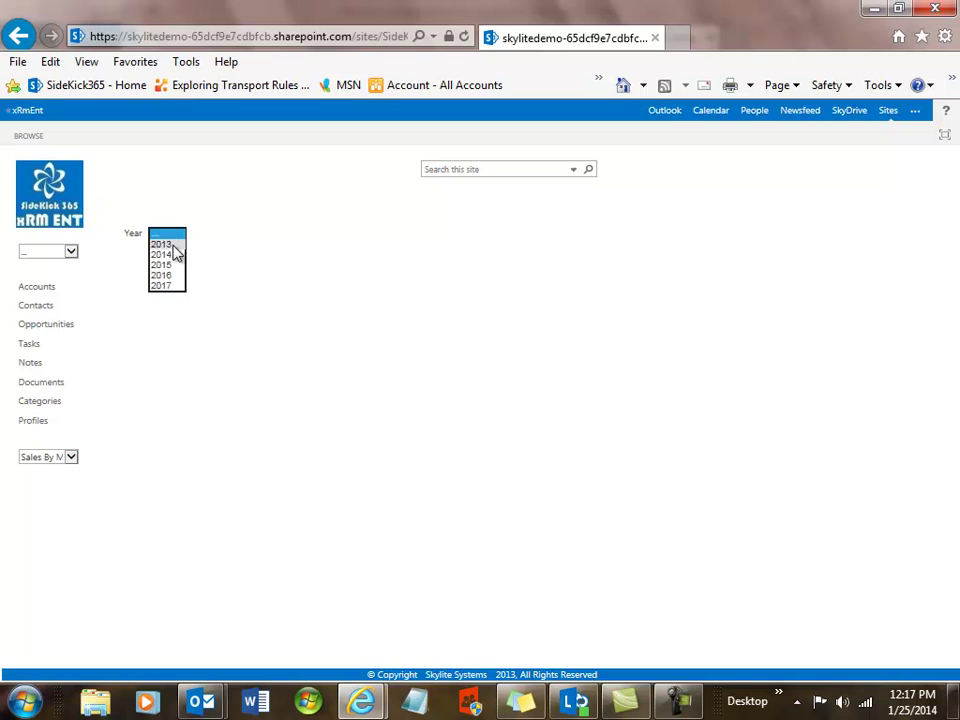
left_click(176, 245)
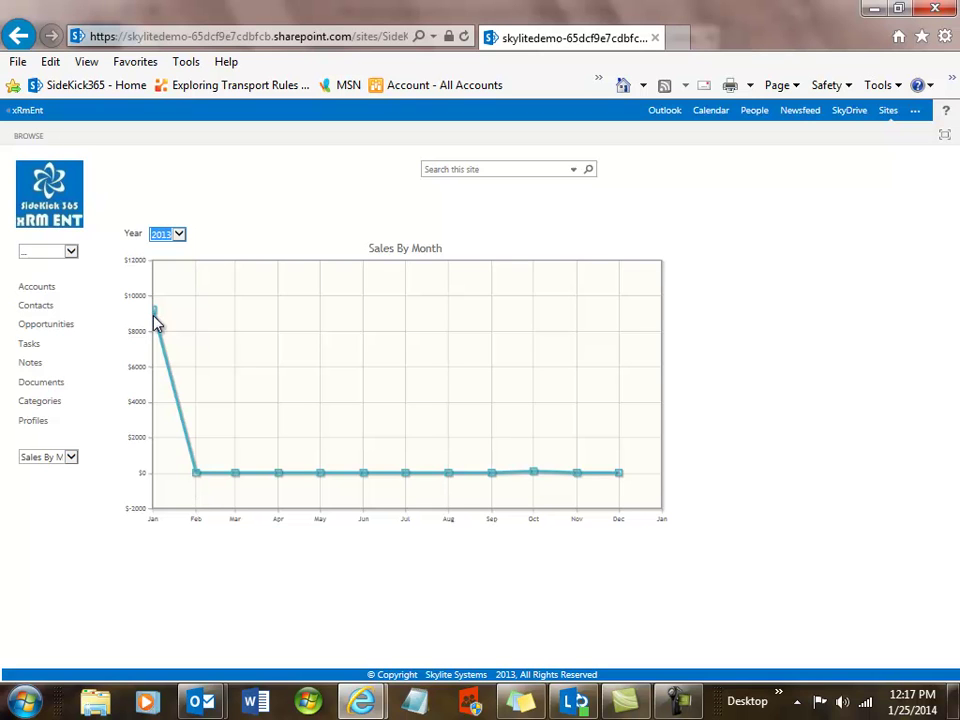
left_click(180, 236)
left_click(178, 247)
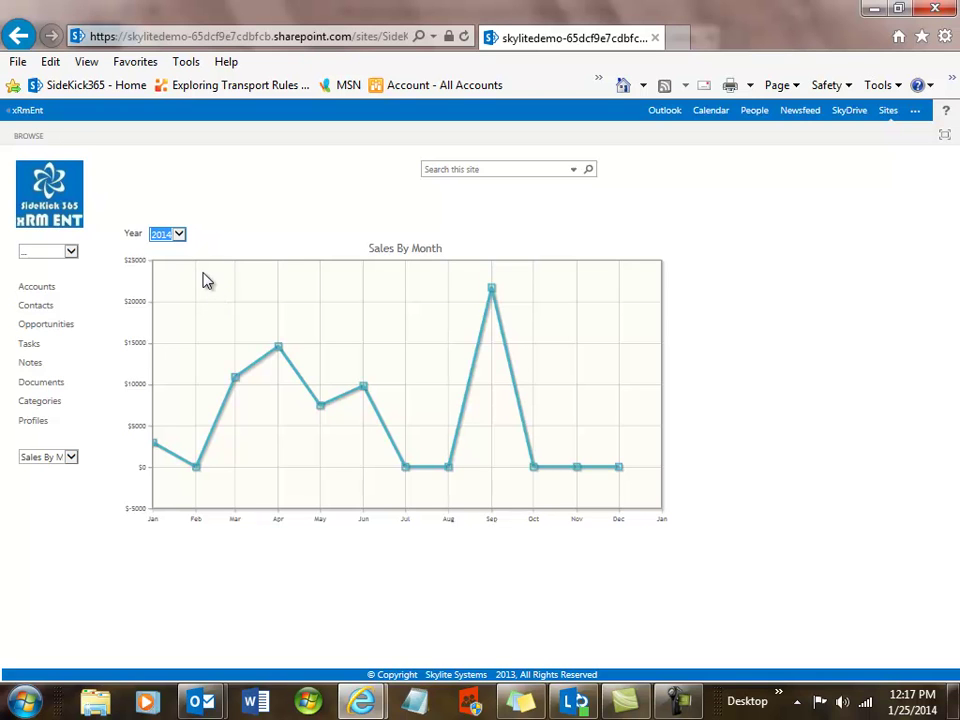
- Go back to the xRM home dashboard, then open the full Opportunities list
left_click(50, 200)
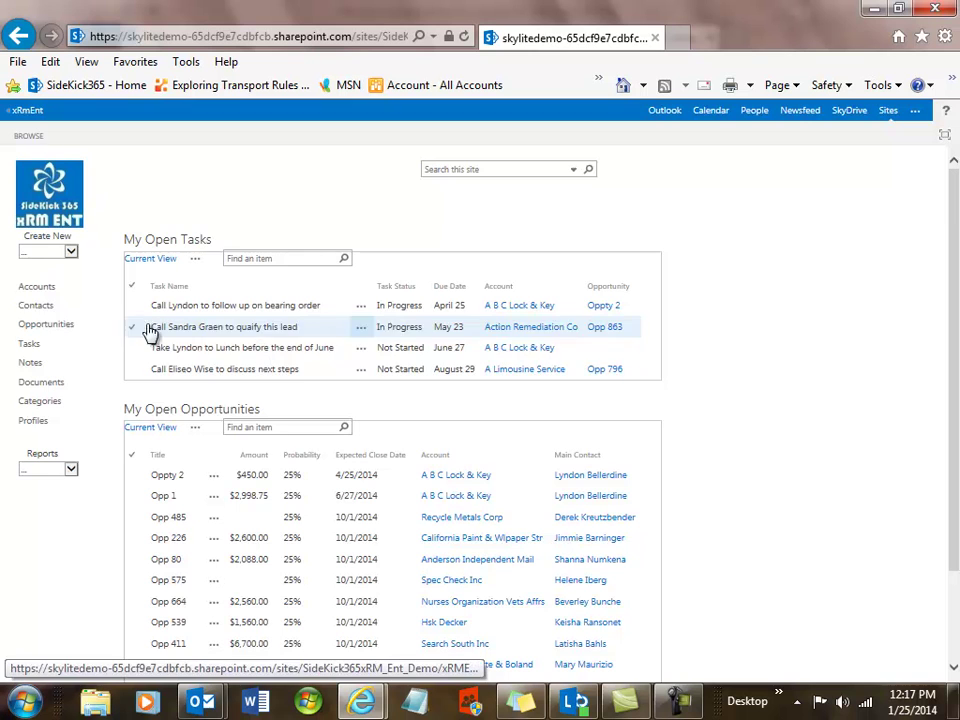
left_click(45, 329)
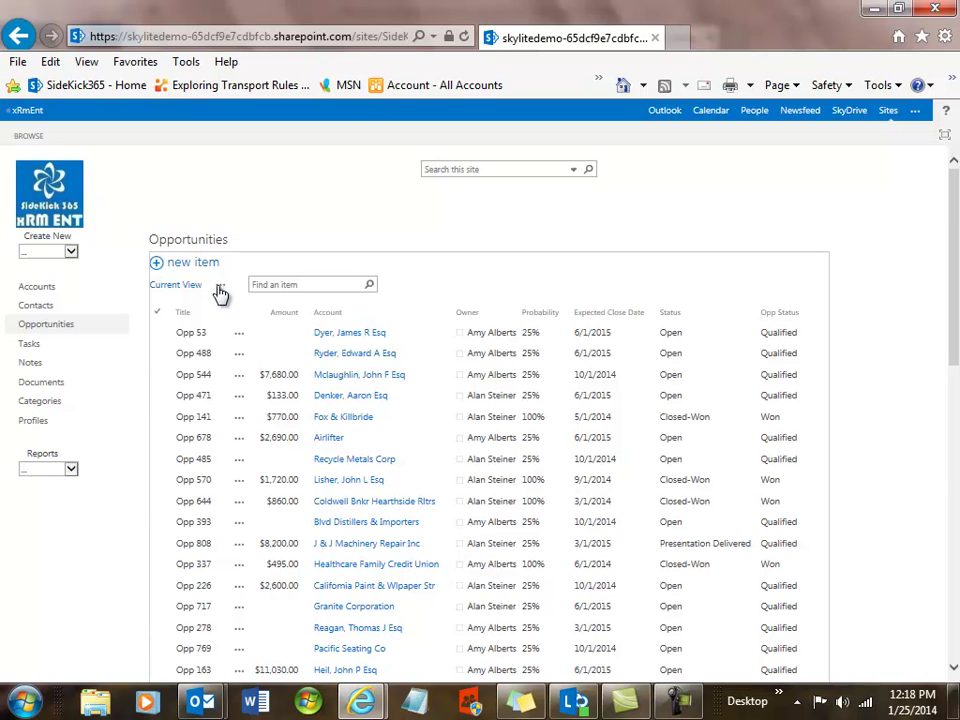
- Display the Opportunities view choices, such as All Items and My Open Opportunities
left_click(221, 291)
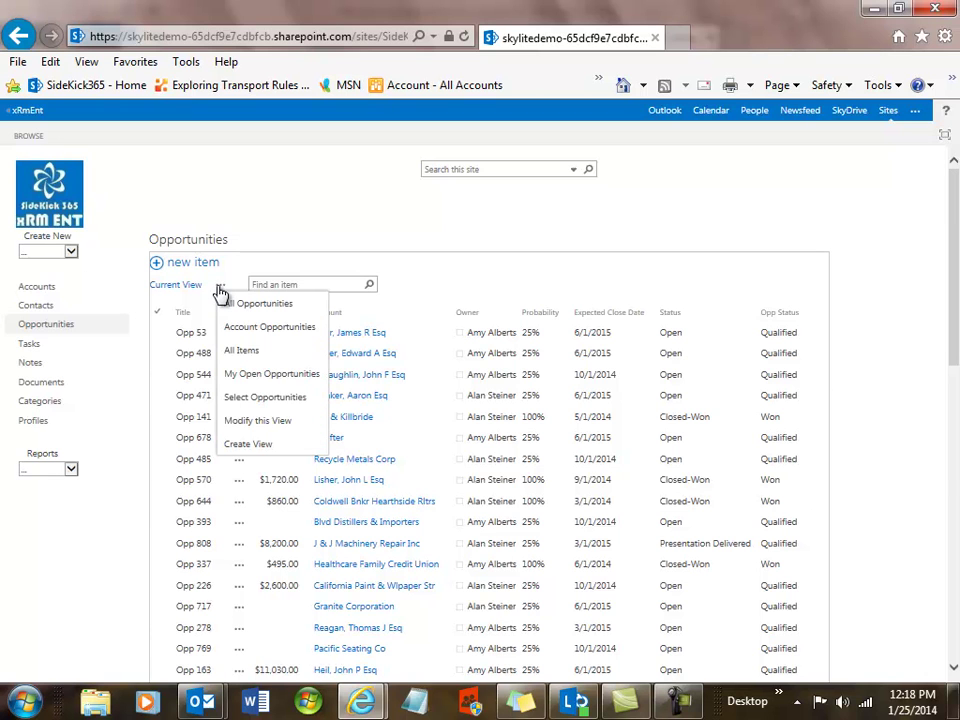
- Review the All Opportunities Edit View settings, including Group By, and cancel without saving
left_click(245, 422)
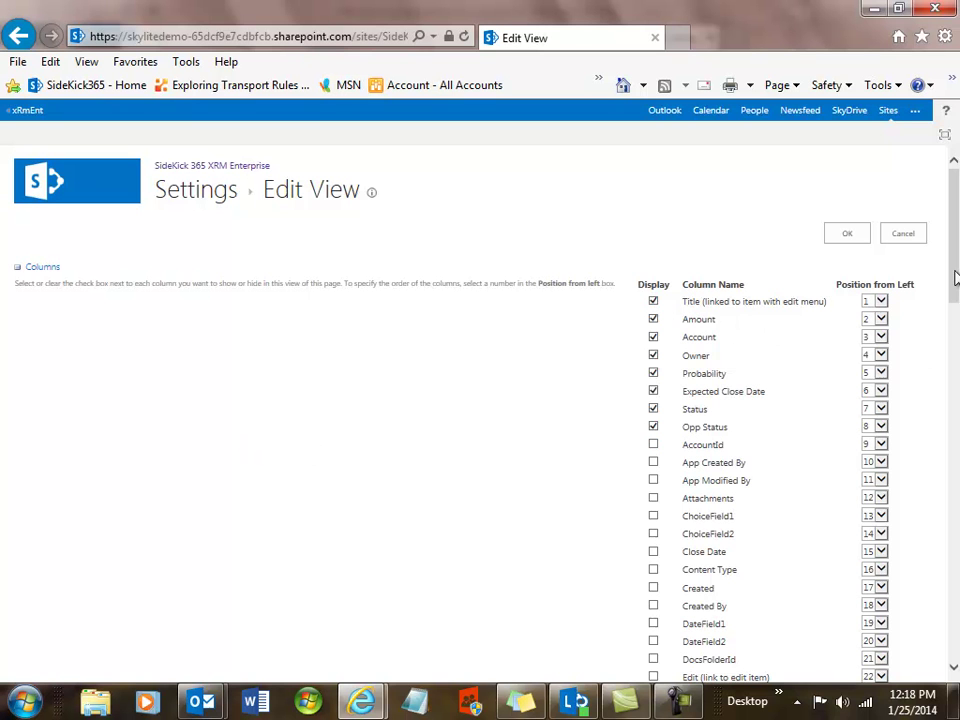
left_click_drag(956, 280, 957, 584)
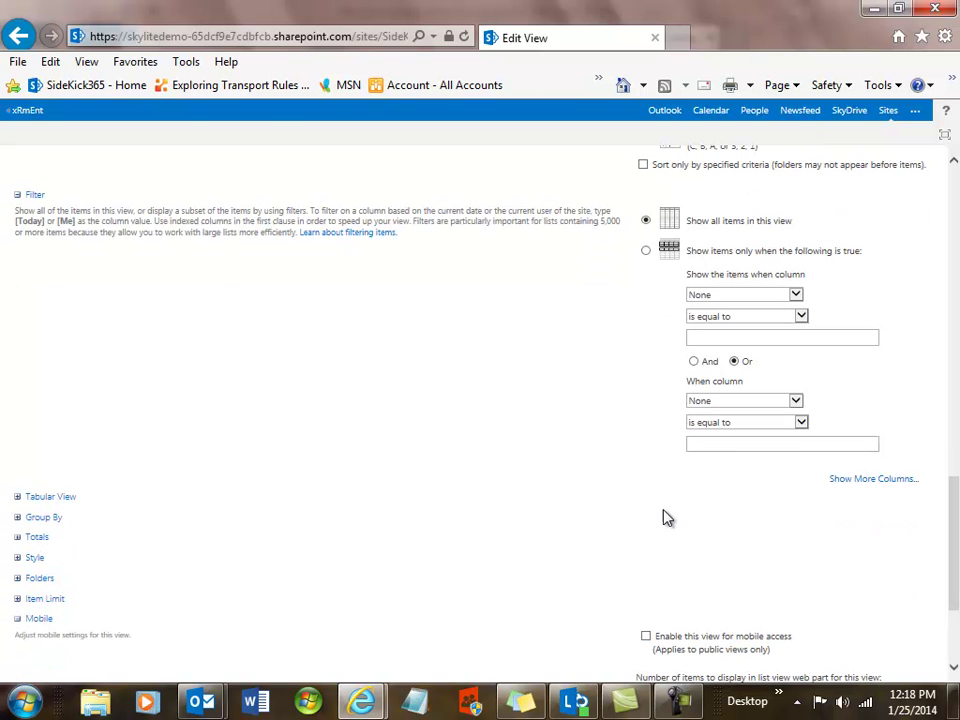
left_click(17, 519)
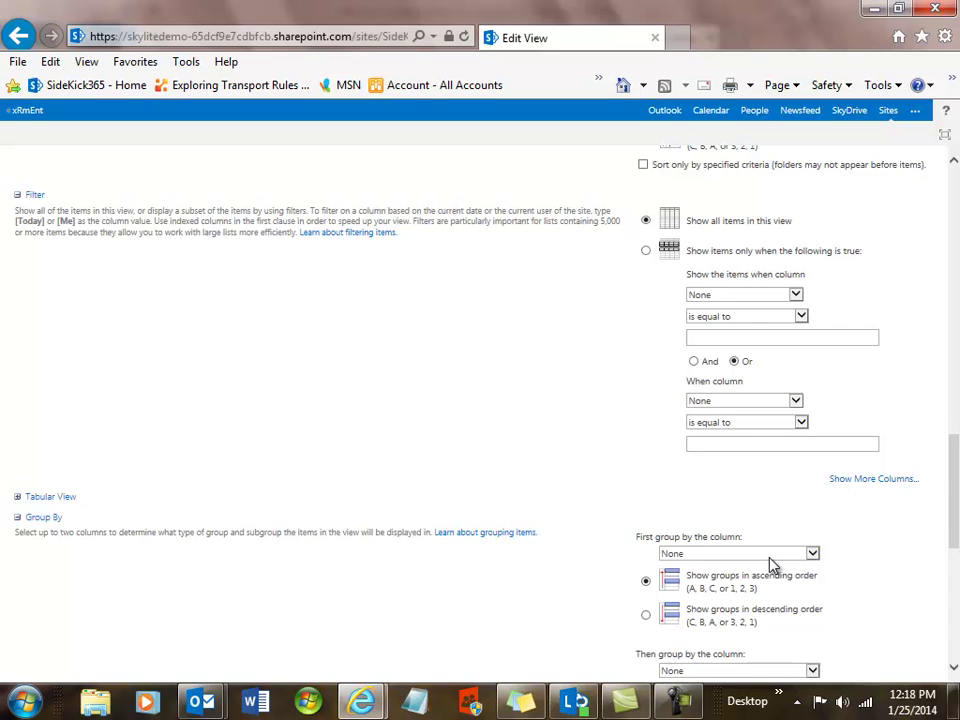
scroll(399, 580, "down", 5)
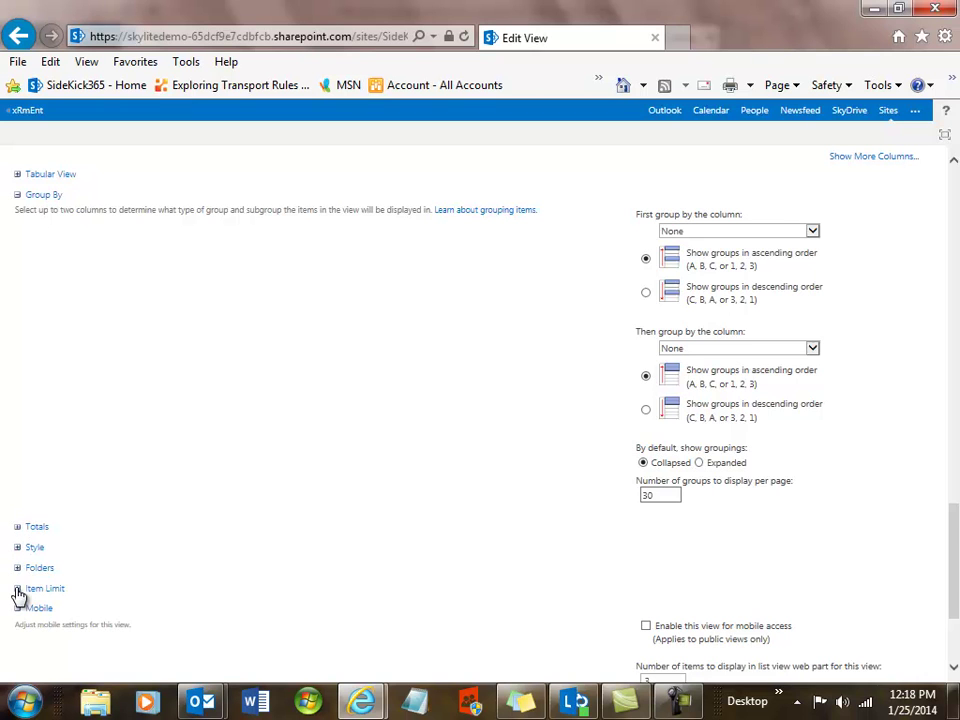
scroll(141, 544, "up", 10)
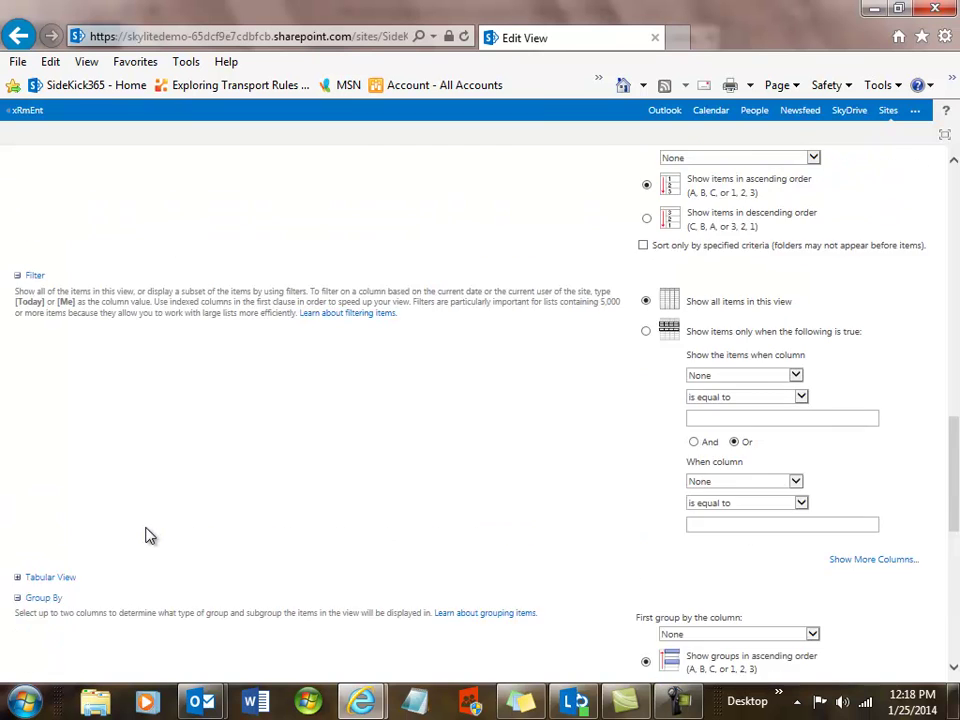
scroll(585, 281, "up", 5)
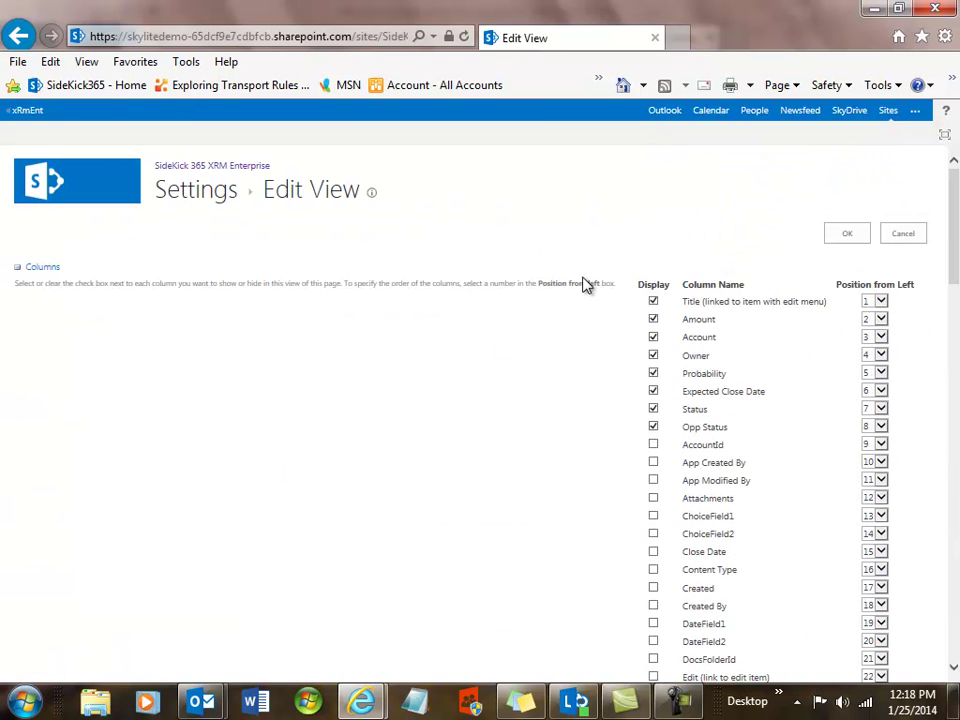
left_click(920, 235)
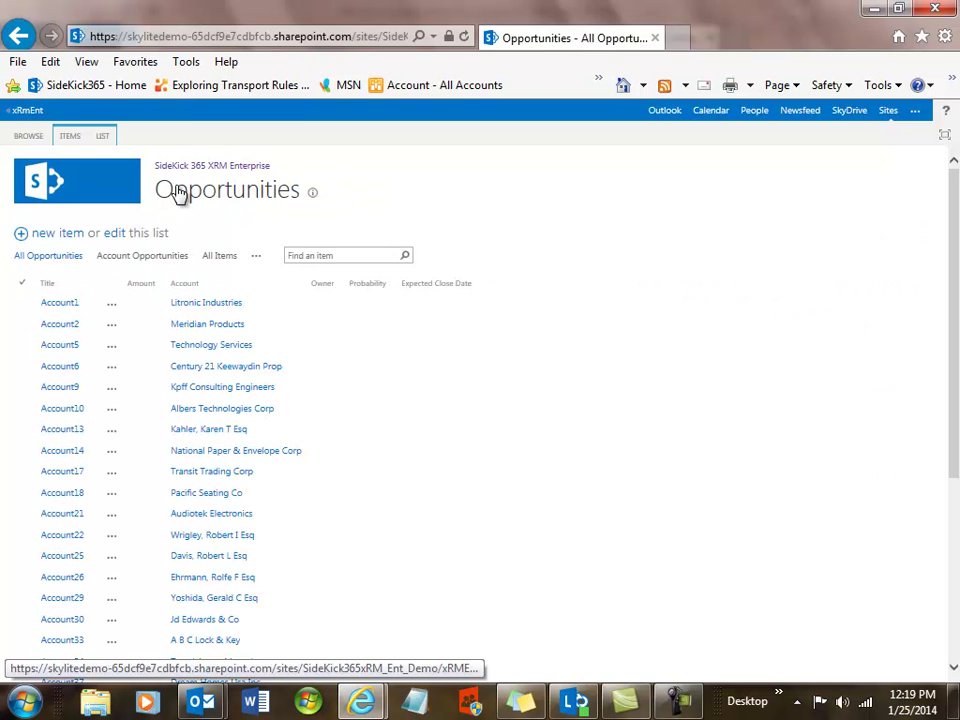
- Glance at the other opportunity views, then go back to the xRM home dashboard
left_click(257, 260)
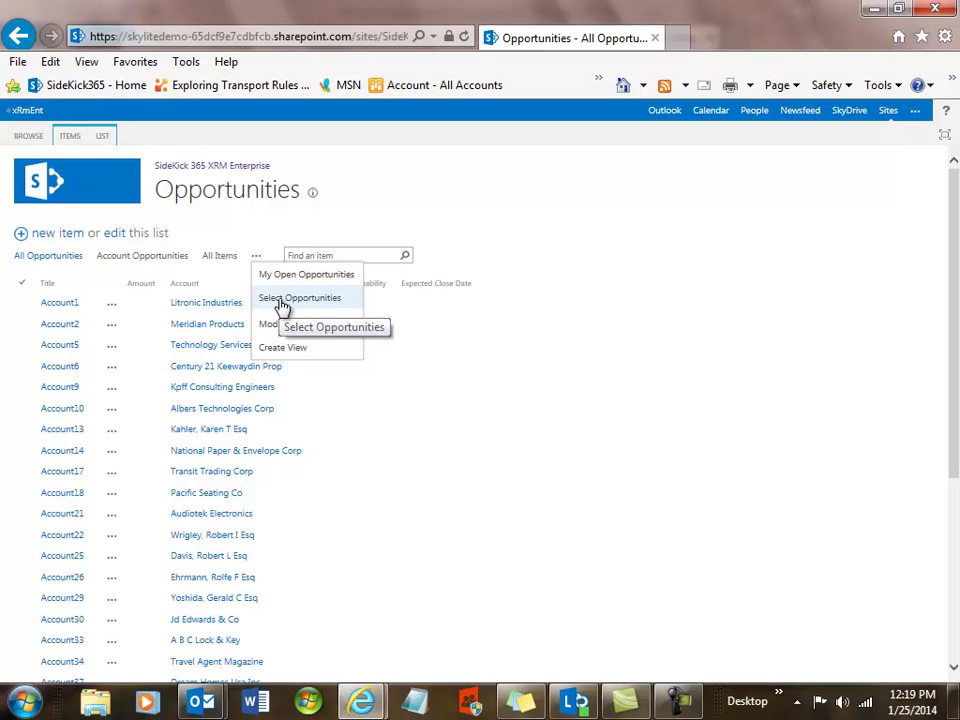
left_click(15, 143)
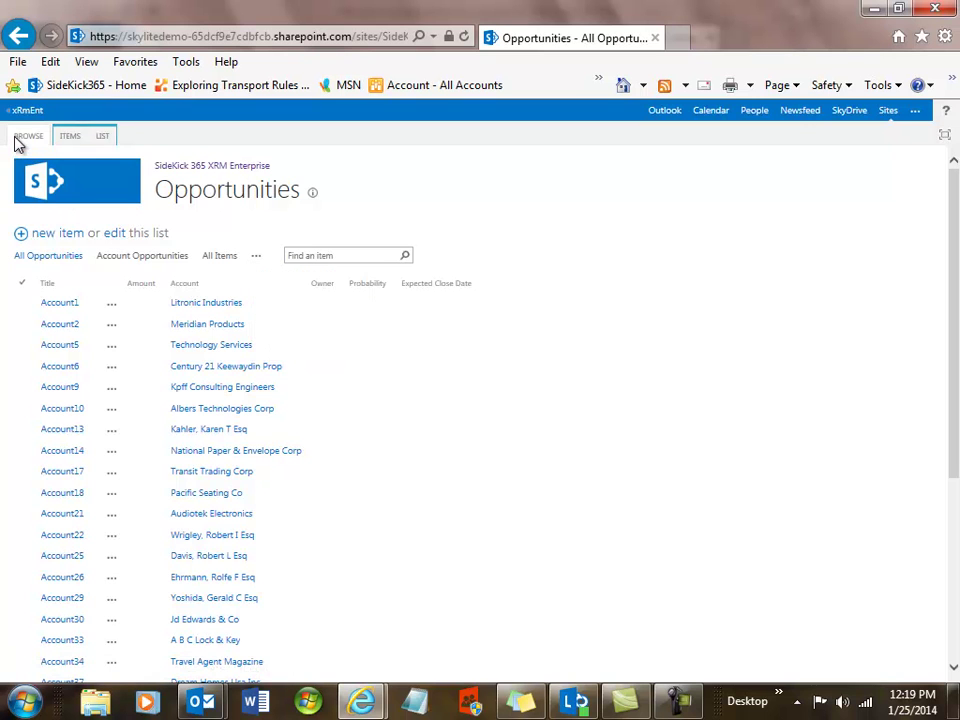
left_click(58, 186)
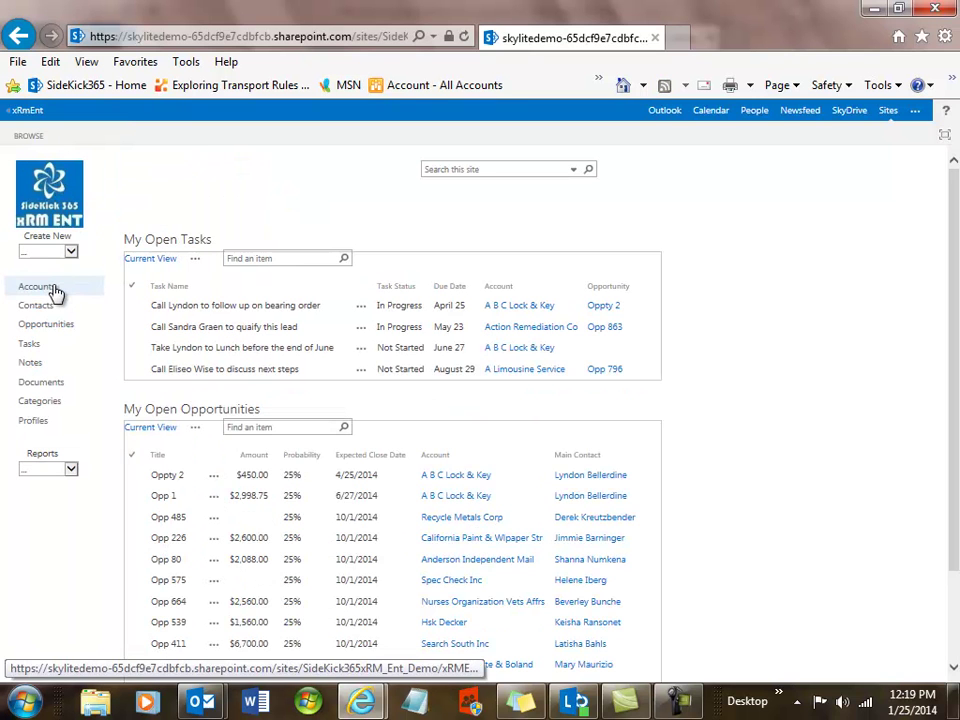
left_click(55, 290)
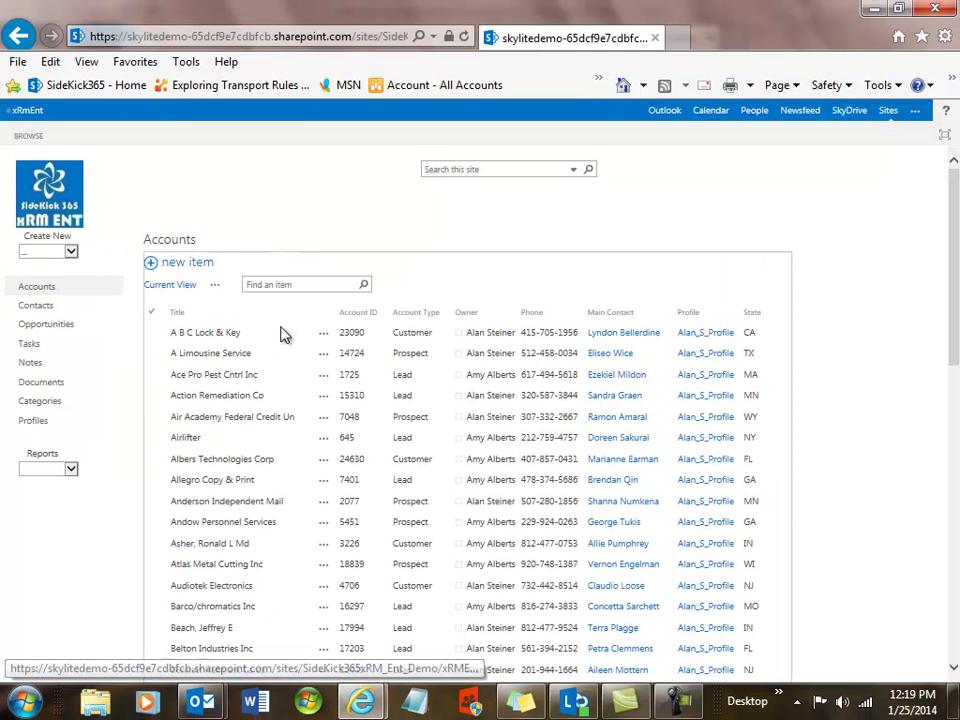
left_click(217, 288)
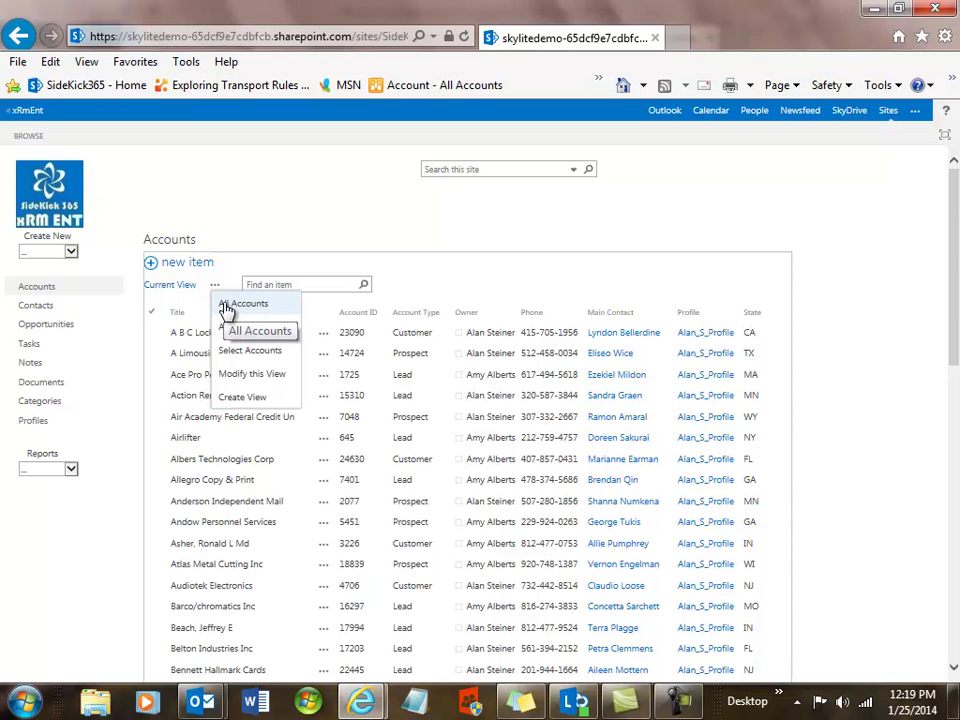
left_click(237, 352)
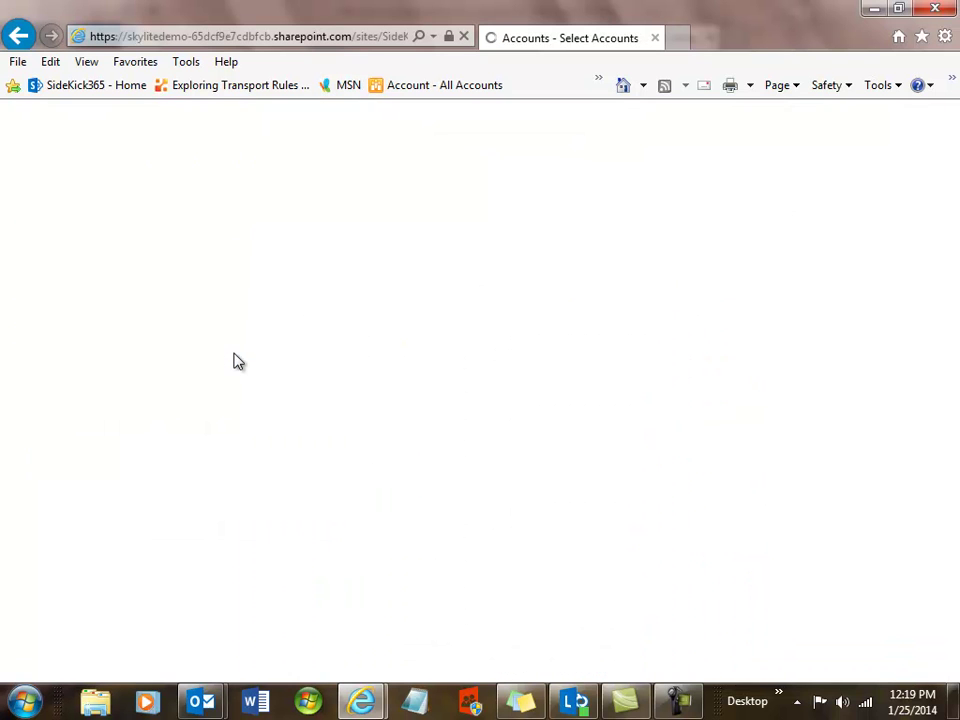
left_click(235, 352)
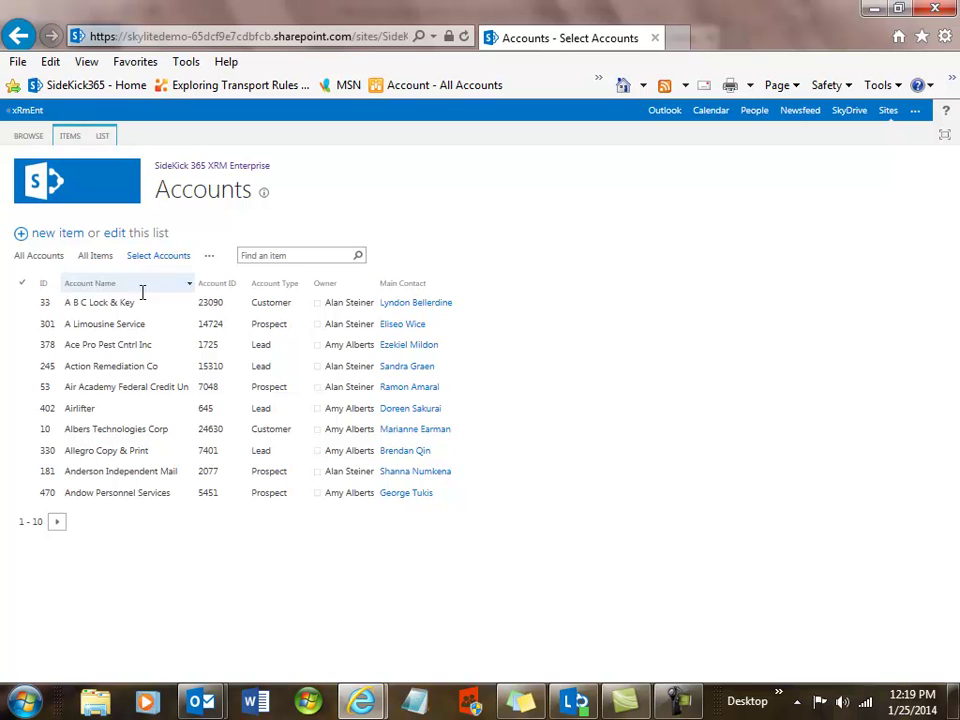
left_click(146, 420)
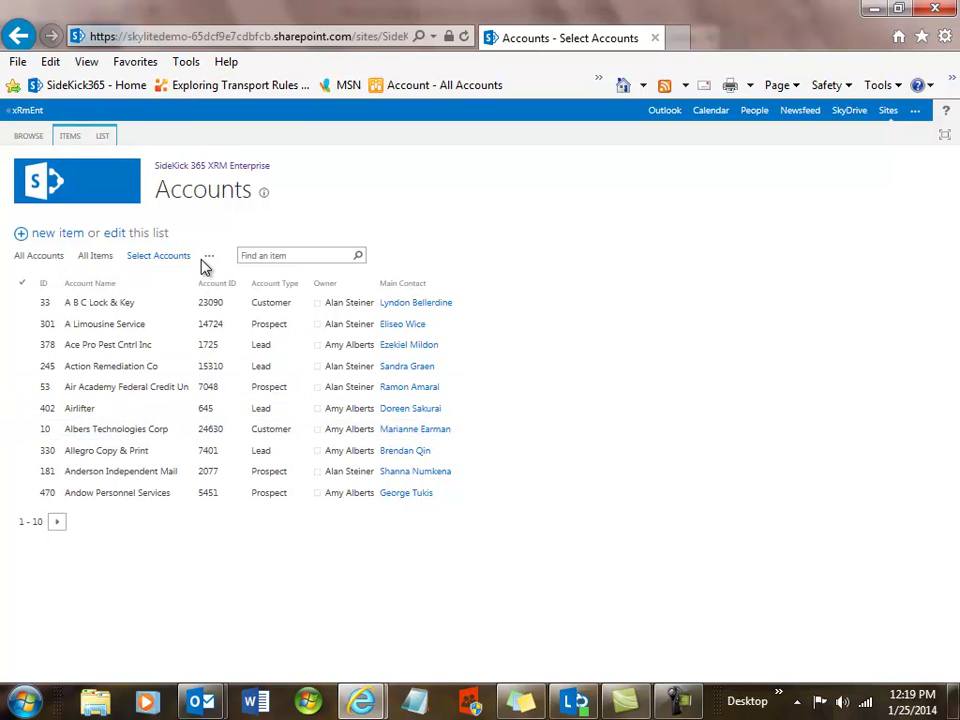
left_click(46, 193)
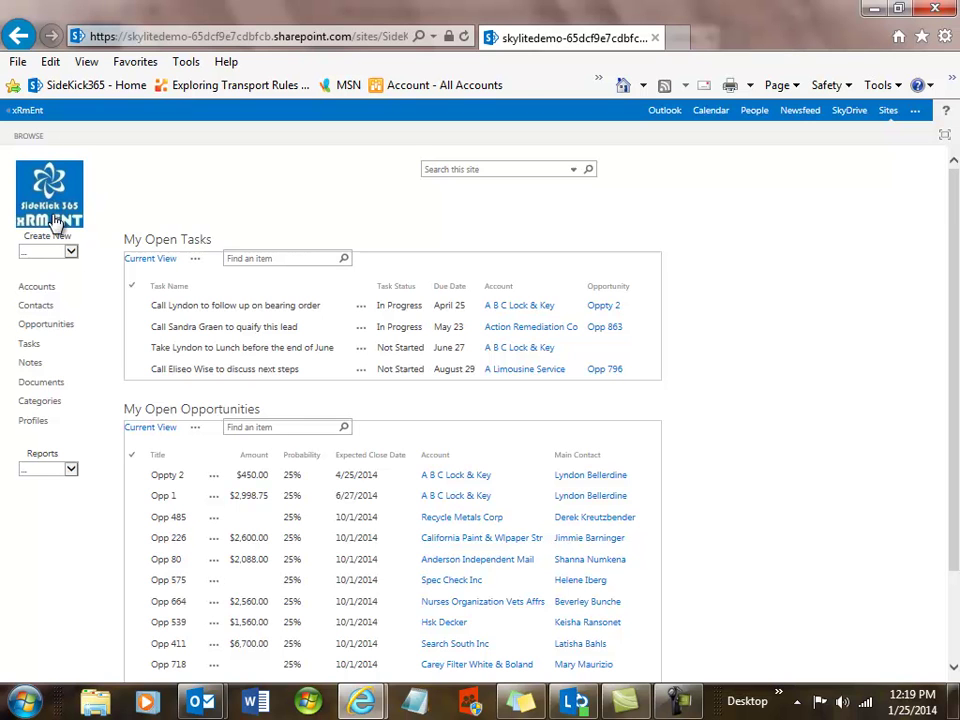
- Modify the Accounts view to include the Address column and save it
left_click(37, 287)
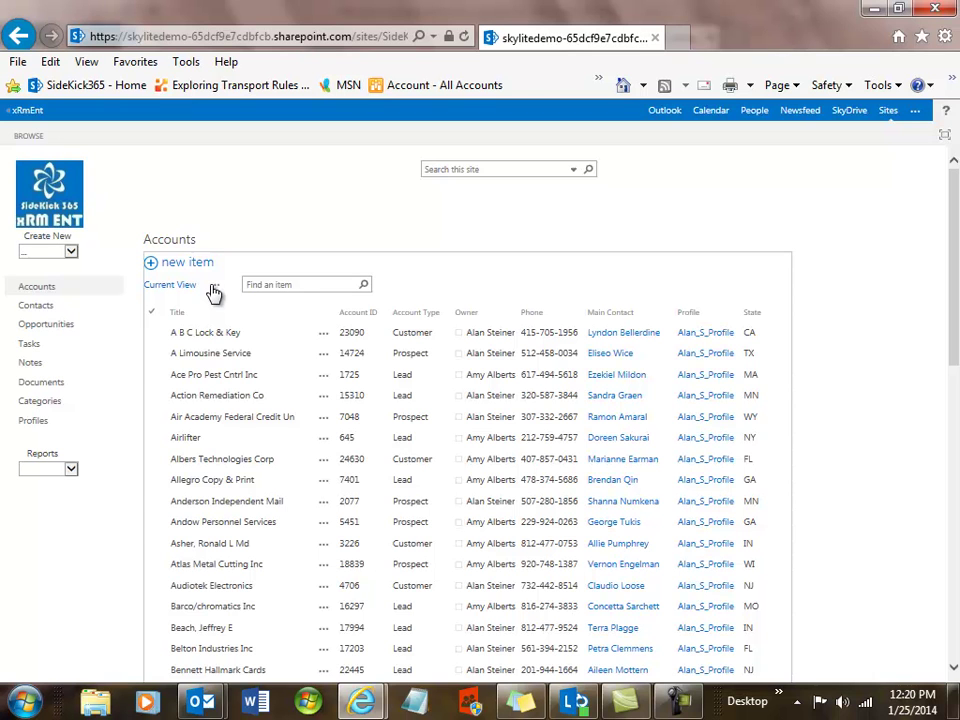
left_click(213, 288)
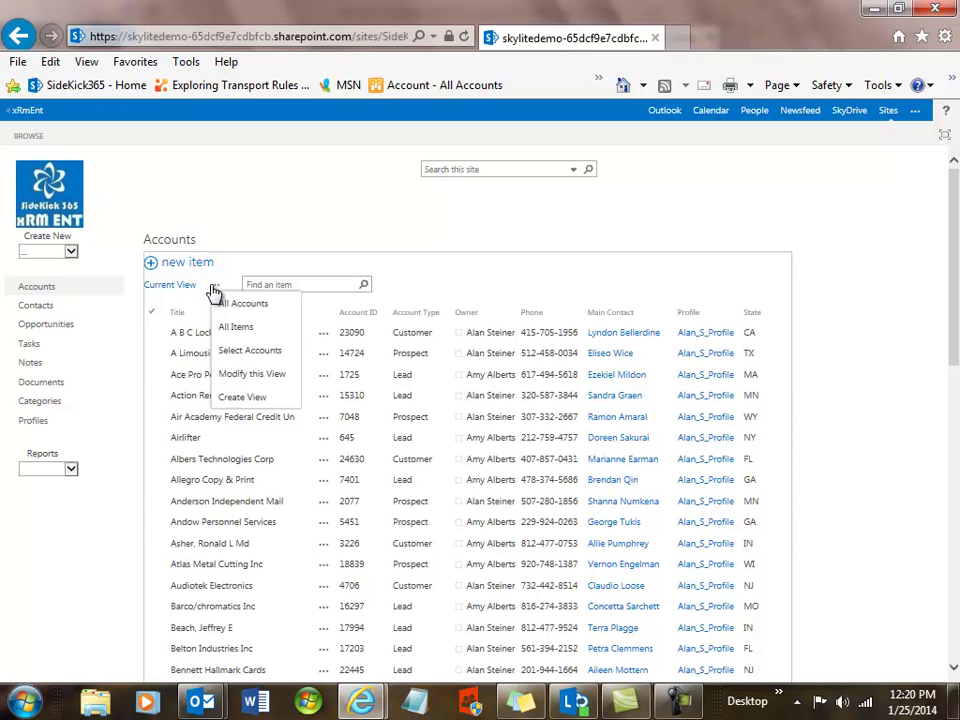
left_click(234, 380)
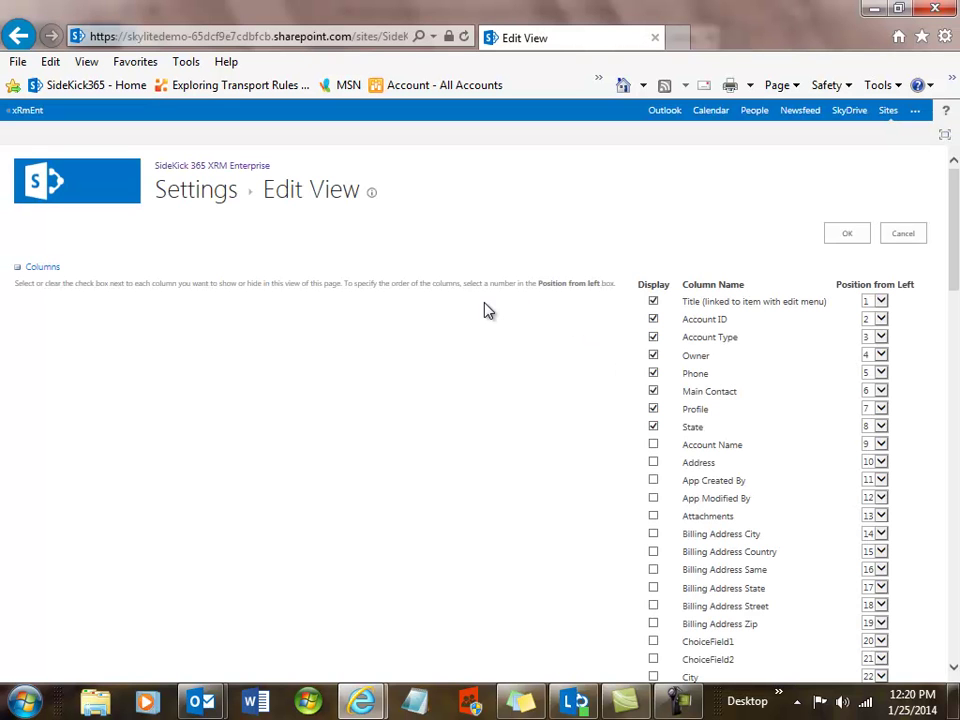
left_click(653, 463)
left_click(846, 236)
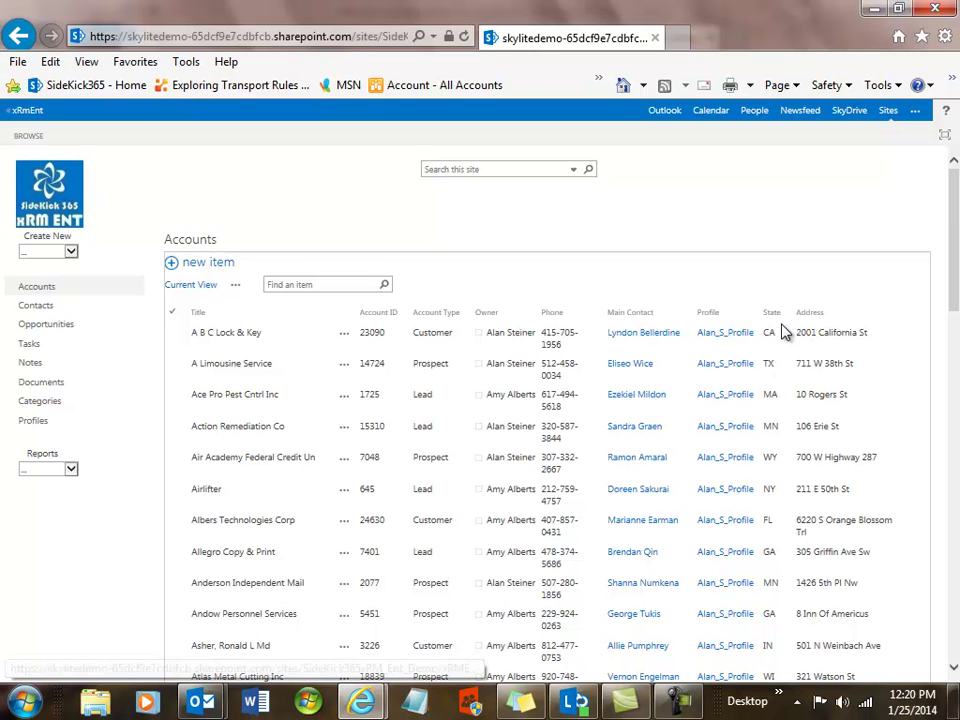
- Filter the Accounts list's State column to CA only, then bring up the saved account views
left_click(789, 315)
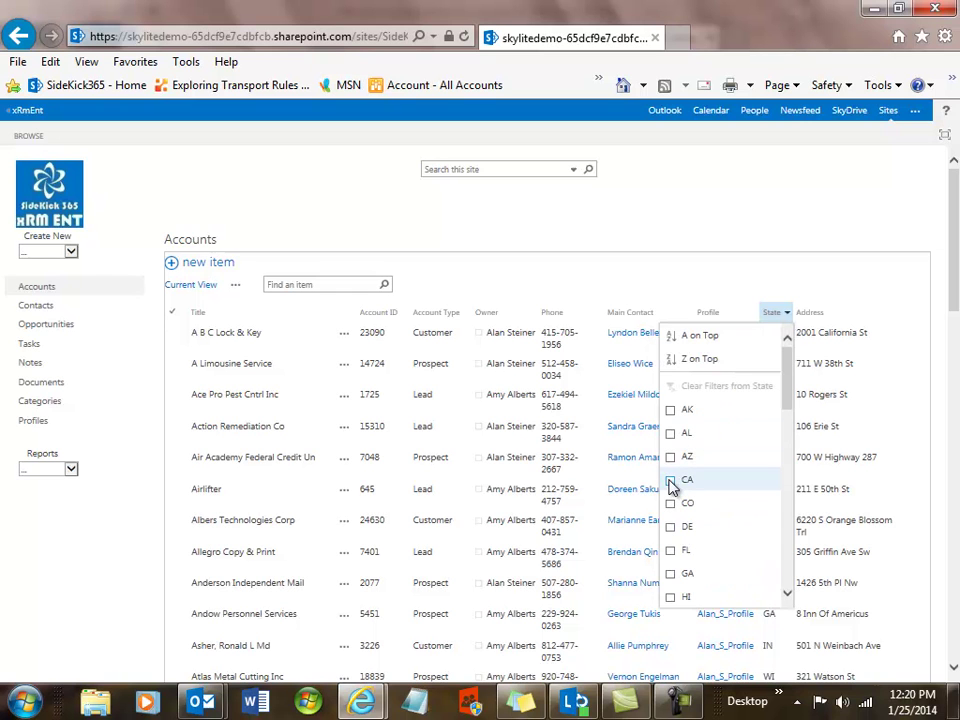
left_click(670, 481)
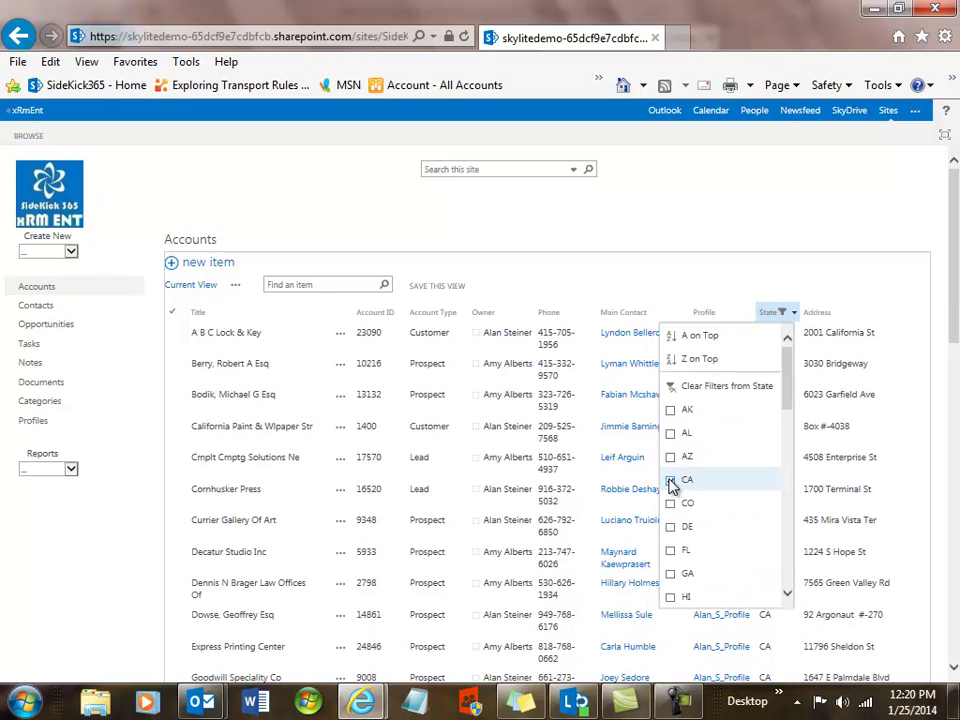
left_click(808, 207)
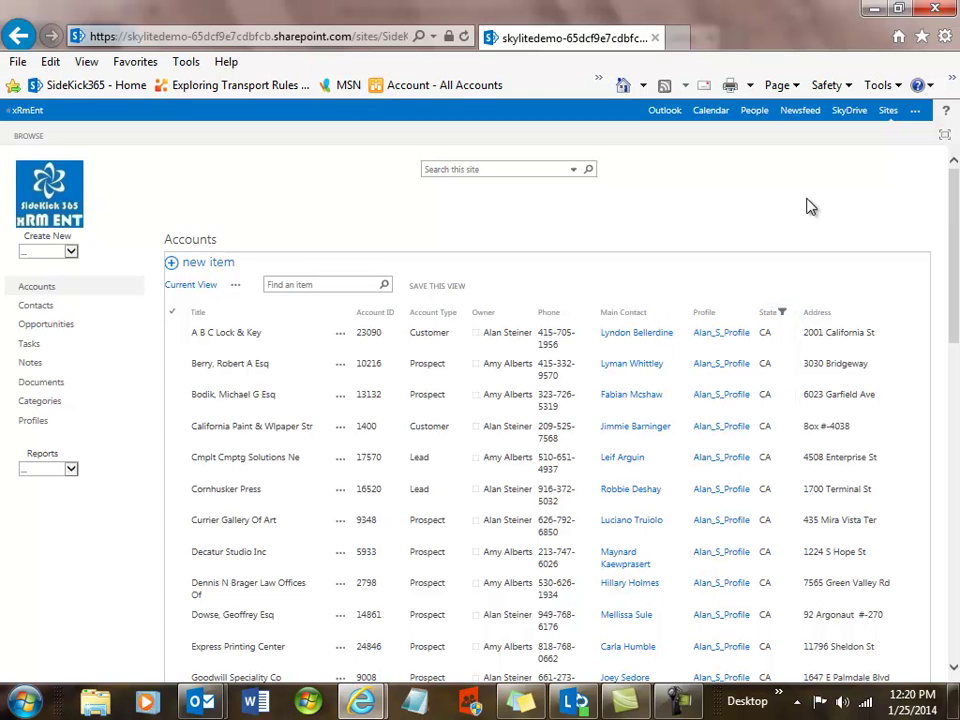
left_click(235, 287)
- Create a new account named 'Daves New Account', correcting the stray capital letters
left_click(71, 251)
left_click(56, 263)
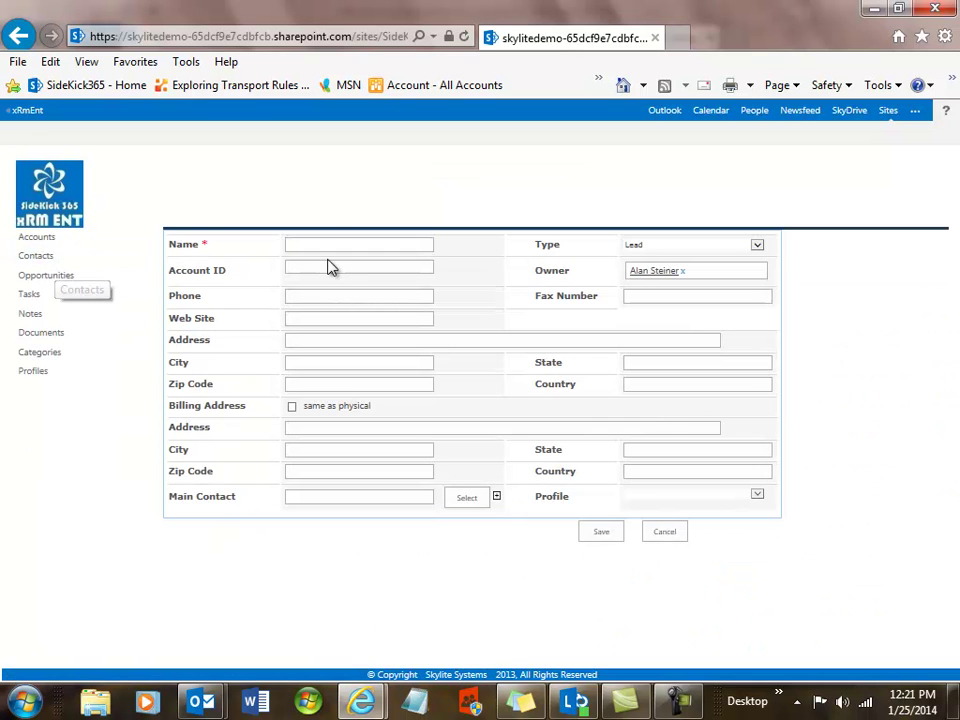
left_click(325, 245)
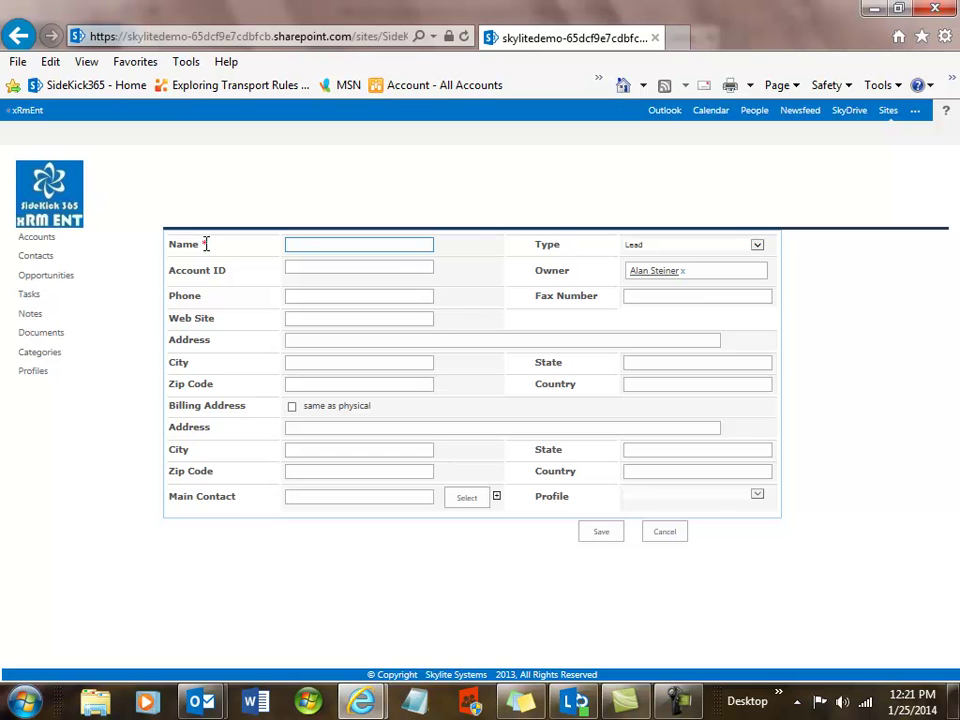
type("DAves NEw Account")
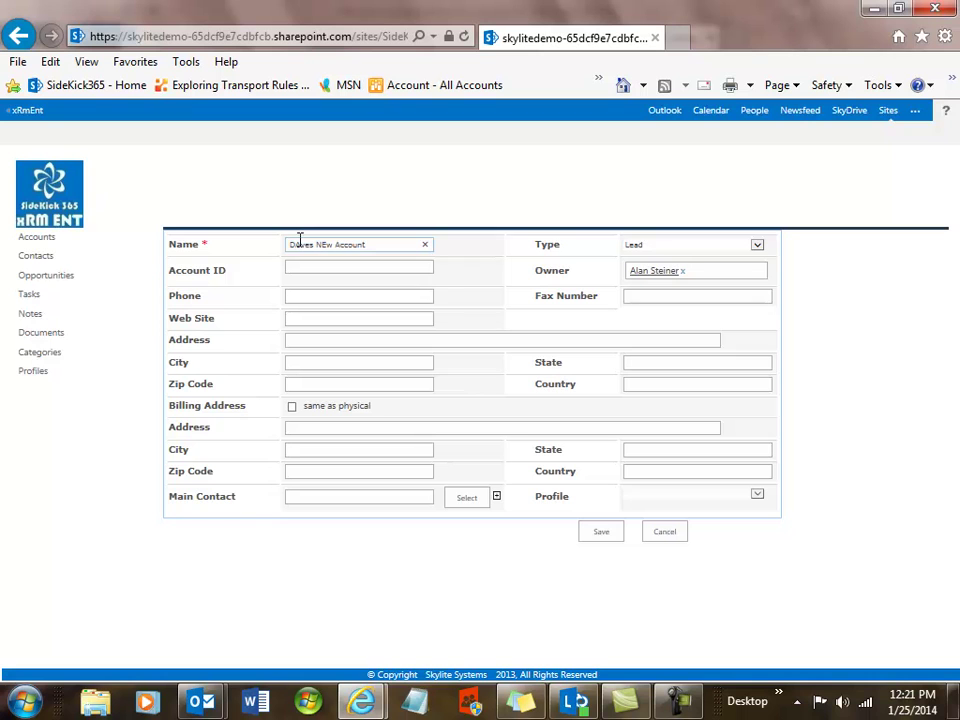
left_click(298, 244)
key("BackSpace")
type("a")
left_click(329, 244)
key("BackSpace")
type("e")
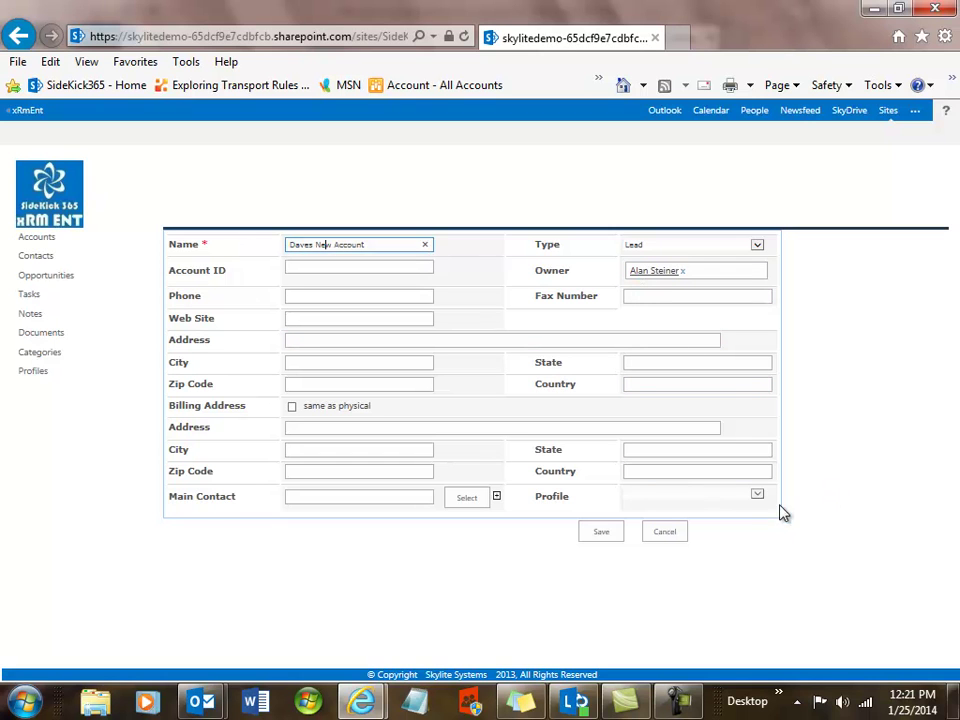
- Enter 'Daves' as the new account's Account ID
left_click(650, 274)
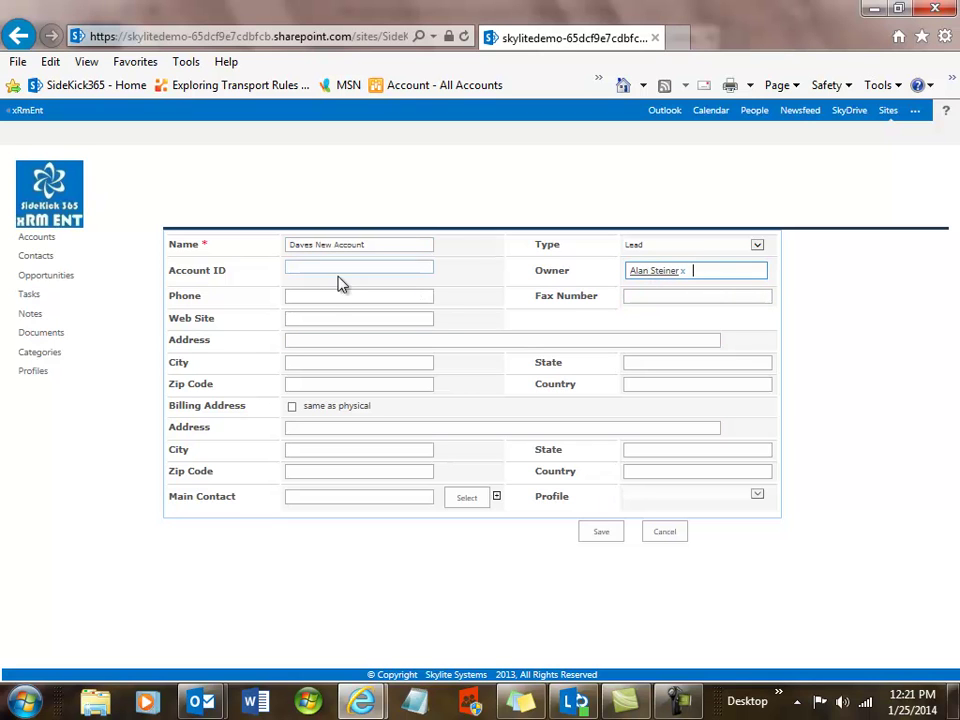
left_click(298, 267)
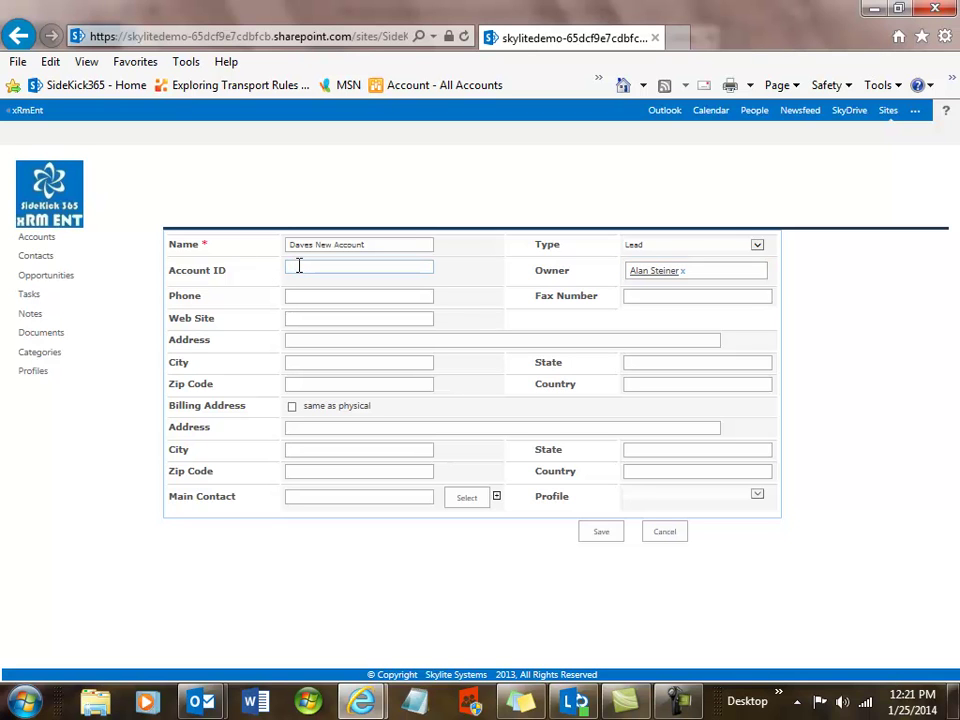
type("Daves")
left_click(296, 268)
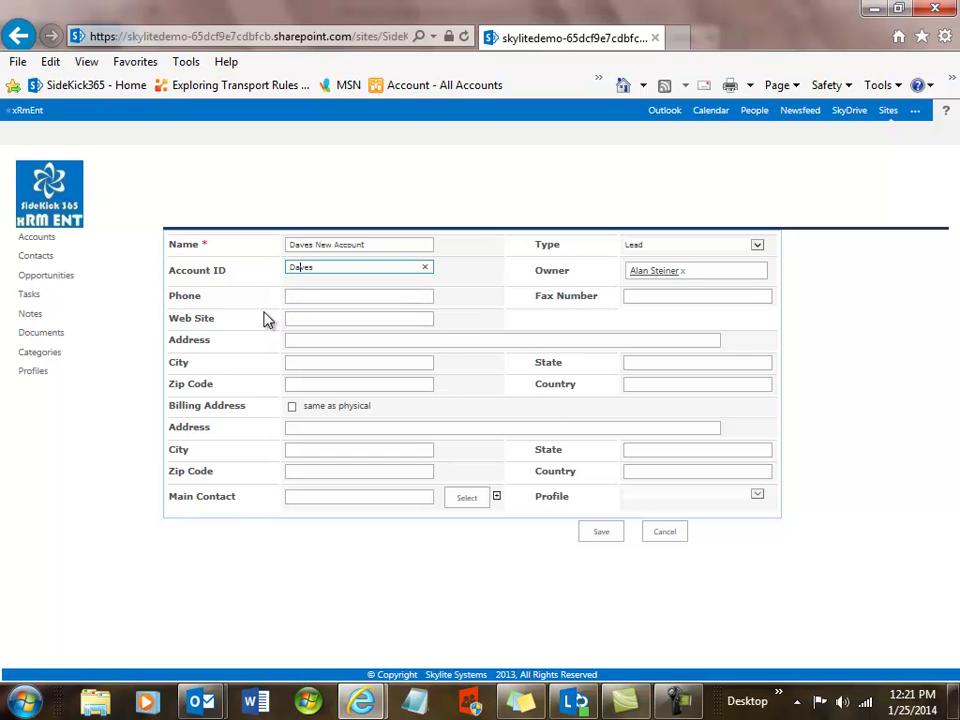
- Save Daves New Account and filter the Accounts list to accounts with an empty State
left_click(598, 534)
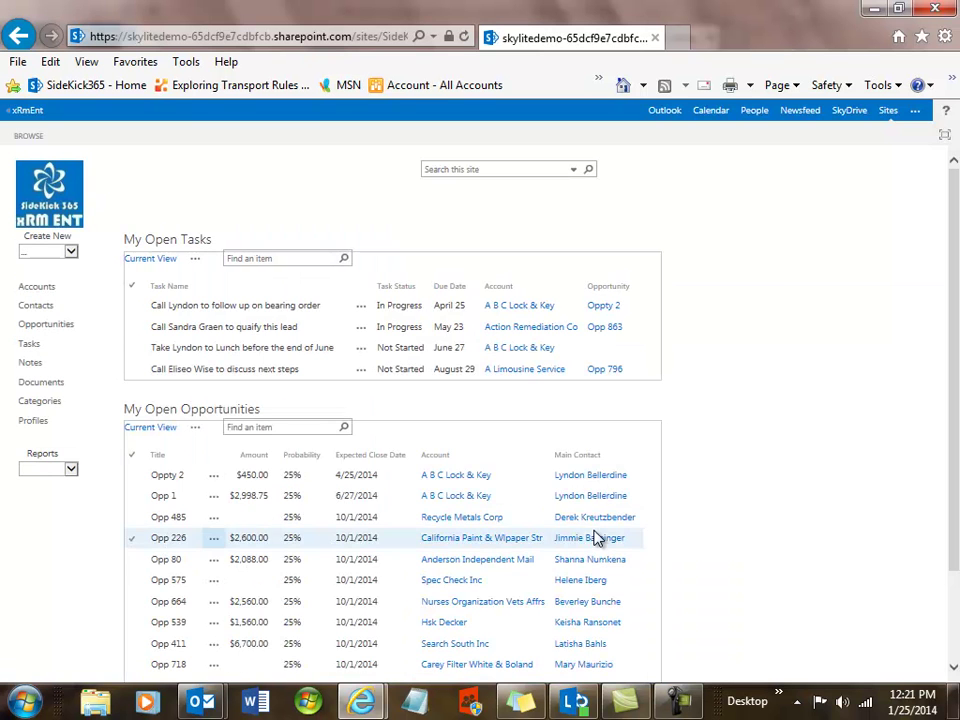
left_click(36, 287)
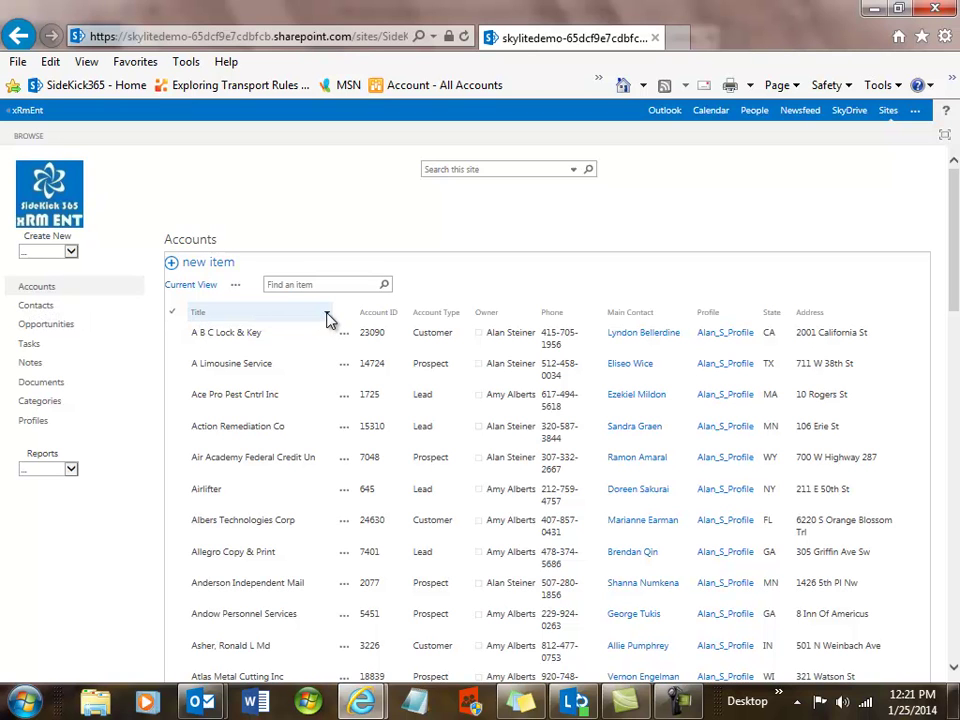
left_click(790, 316)
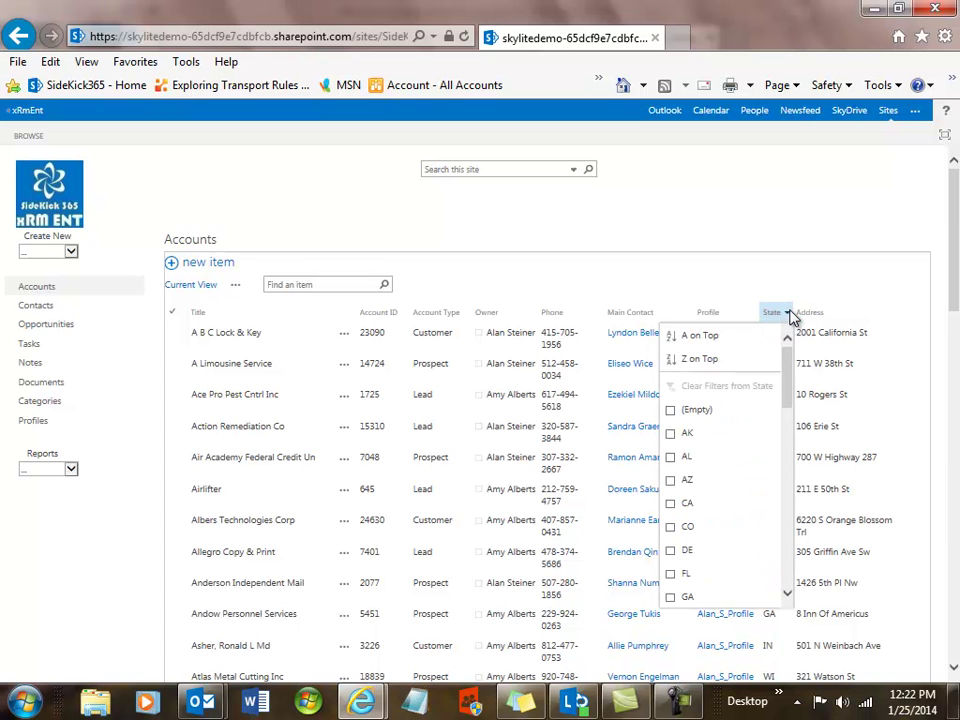
left_click(671, 411)
left_click(368, 422)
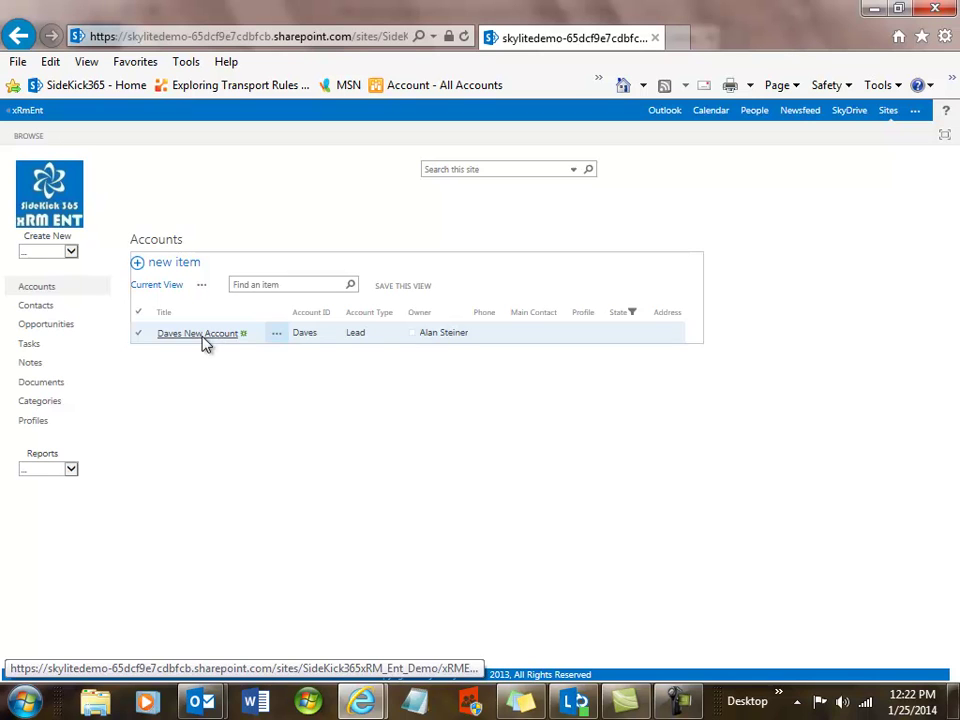
- Open the Profiles list showing two profiles with their Read and Edit Groups
left_click(36, 428)
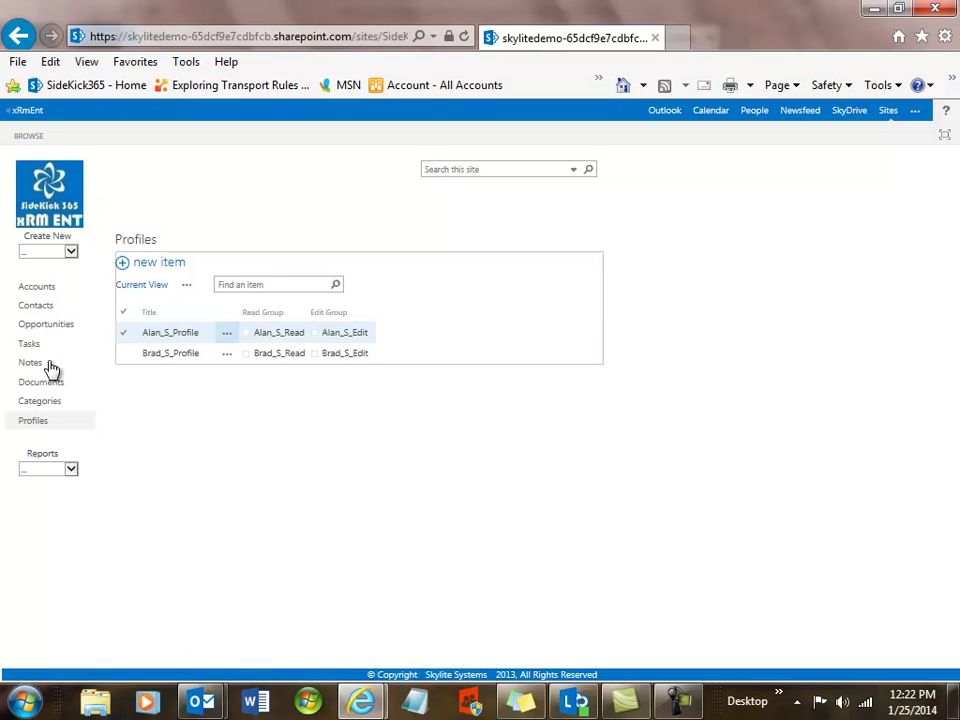
- Return to the unfiltered Accounts list and scroll through its accounts
left_click(35, 289)
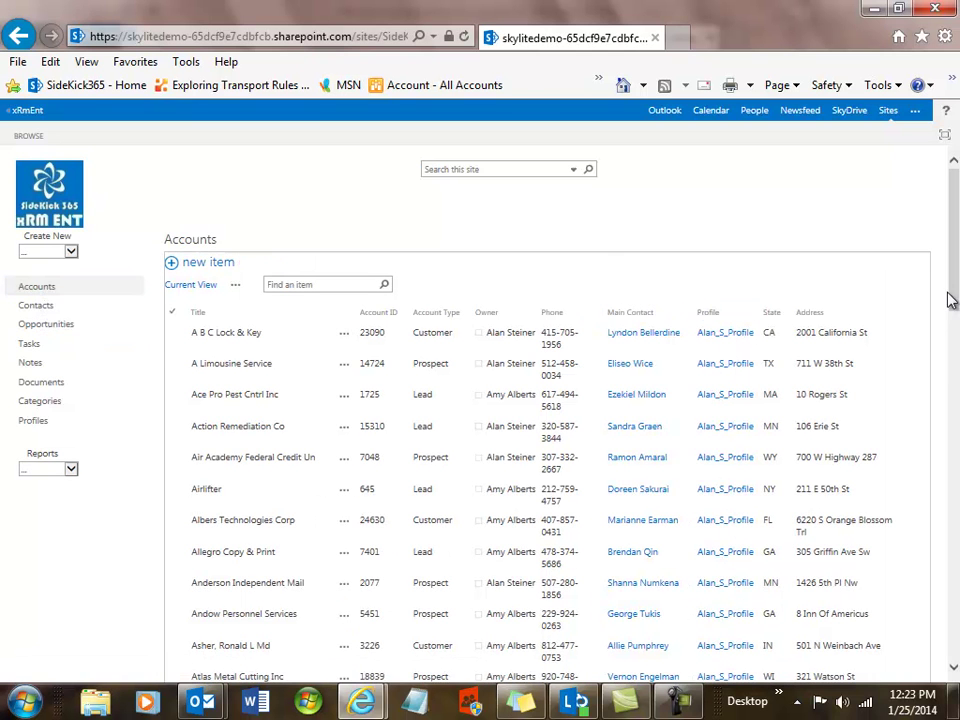
left_click_drag(951, 300, 957, 263)
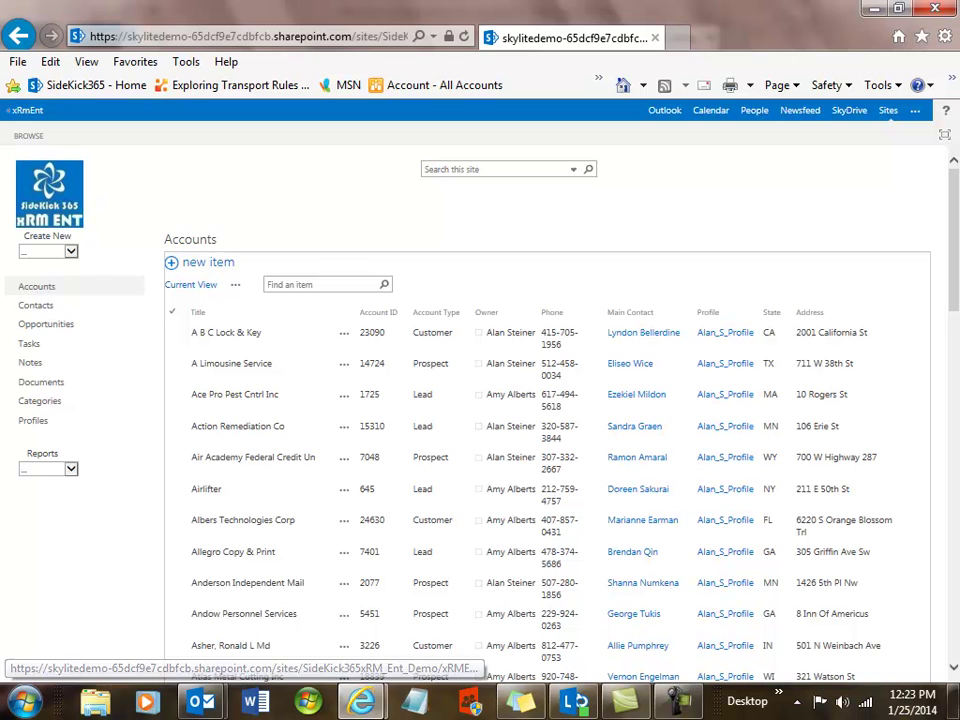
- In the InPrivate window, try editing the A B C Lock & Key account and go back after access is denied
mouse_move(366, 703)
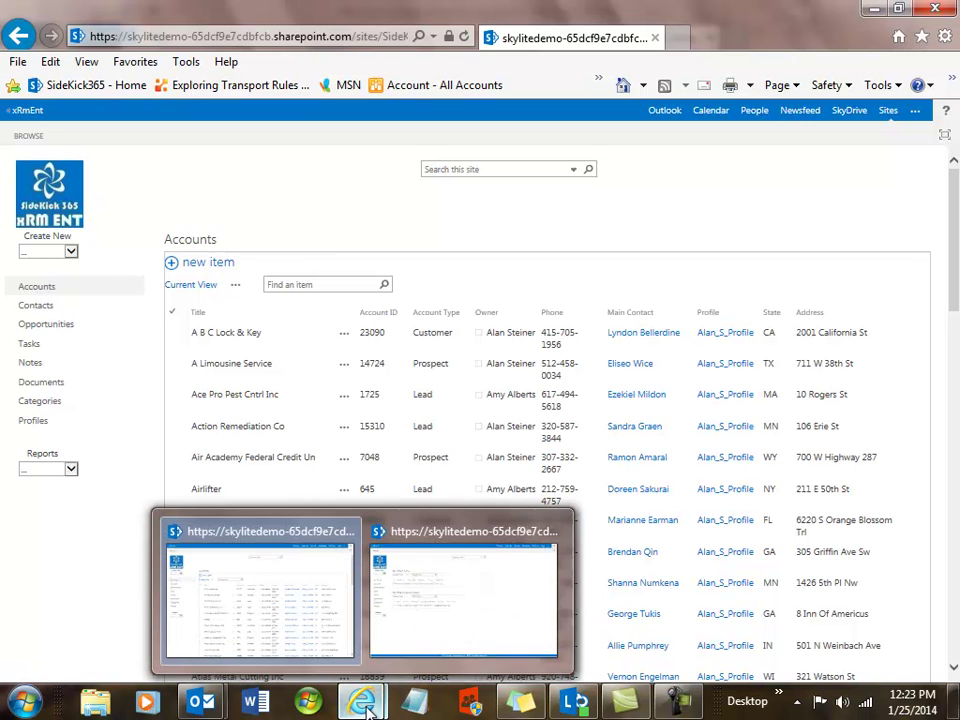
left_click(428, 623)
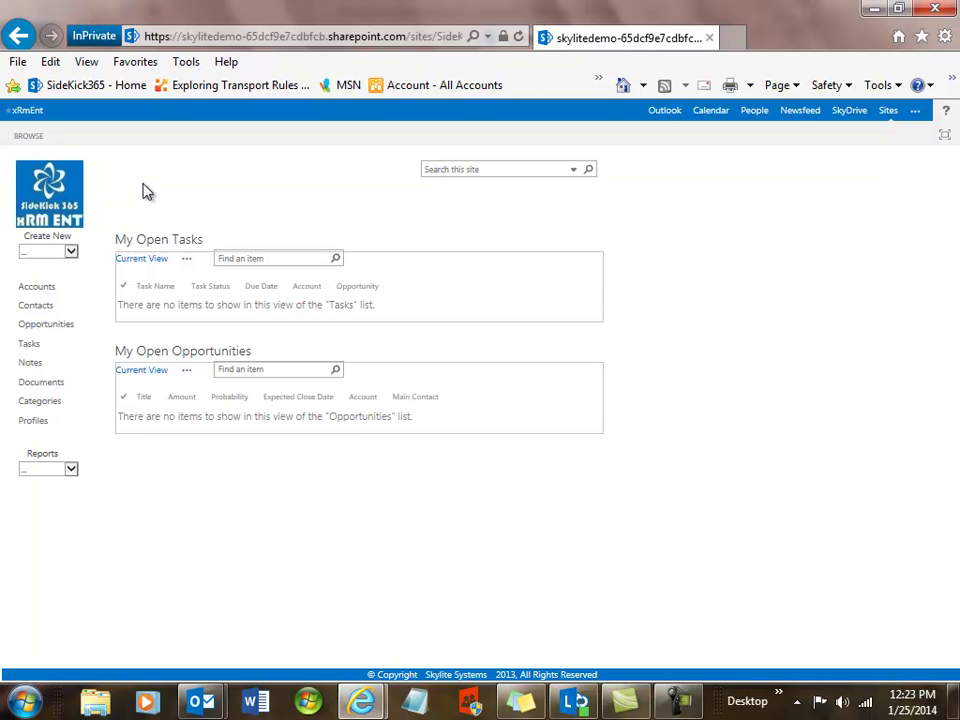
left_click(36, 289)
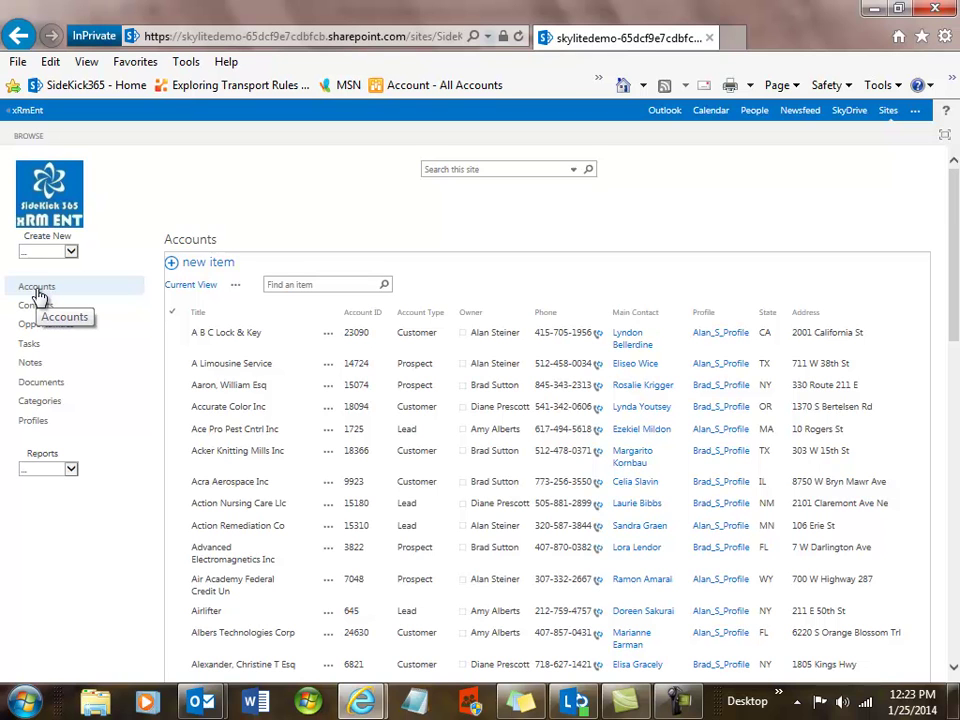
left_click(230, 340)
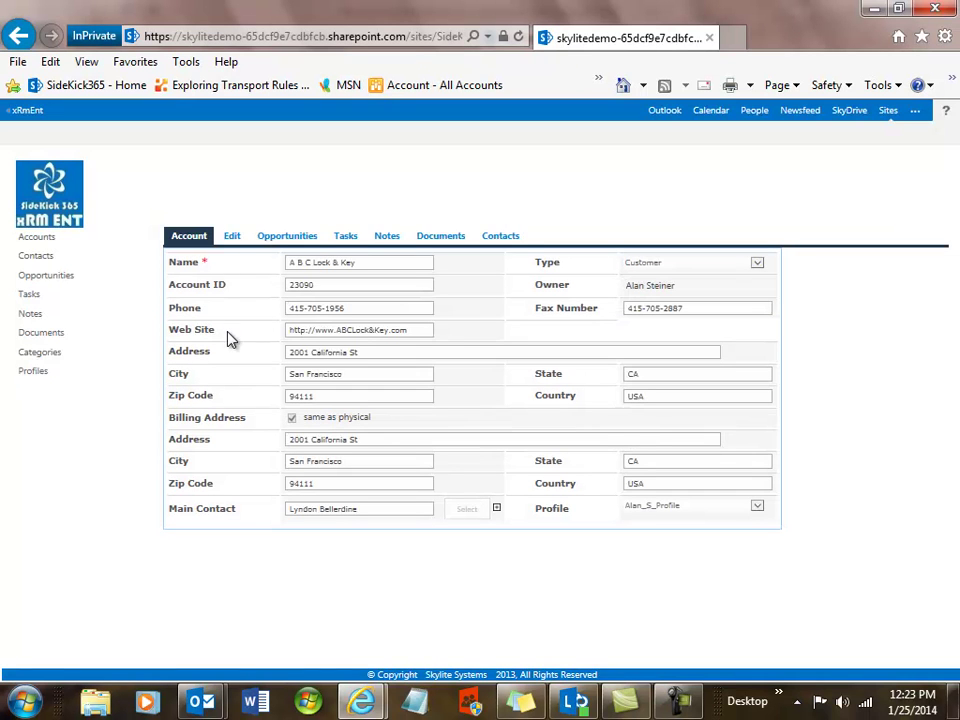
left_click(231, 236)
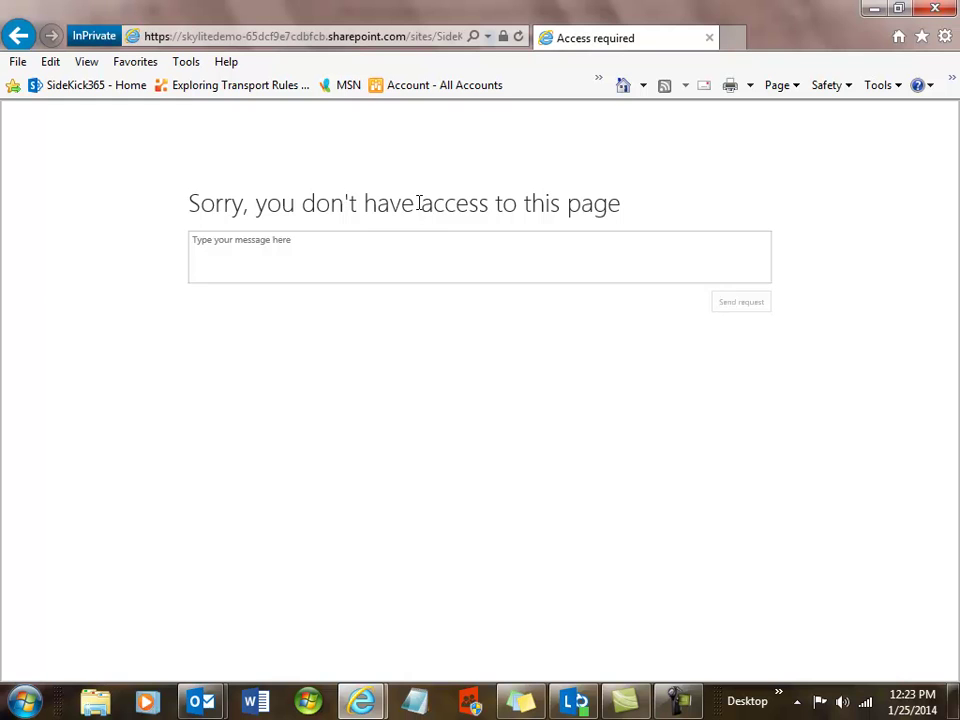
left_click(18, 35)
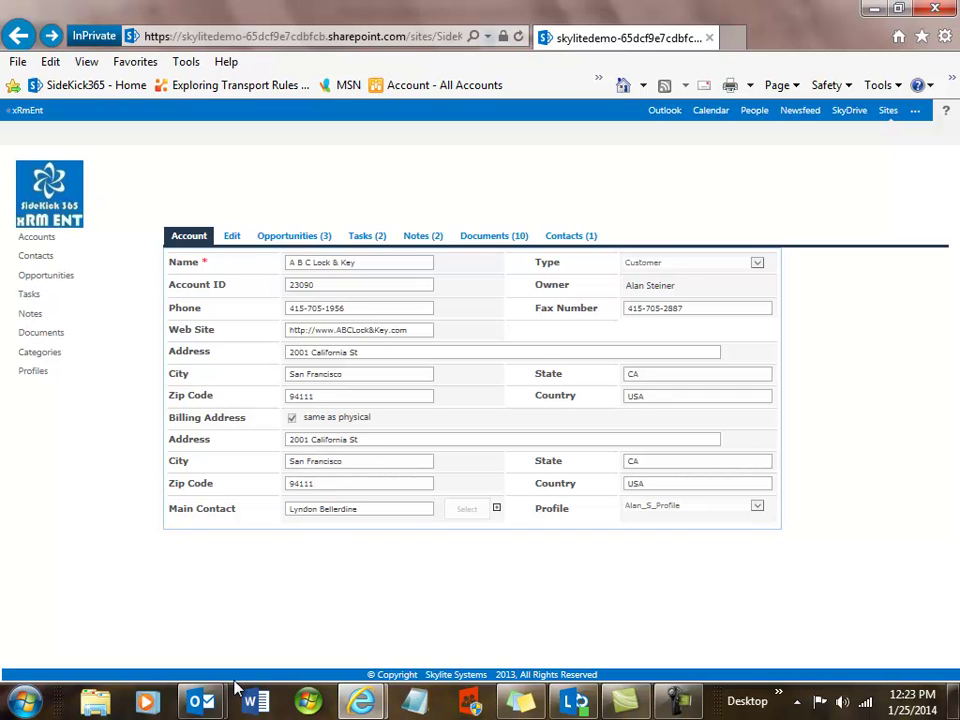
- Switch back to the original IE window and return to the xRM home dashboard
mouse_move(372, 706)
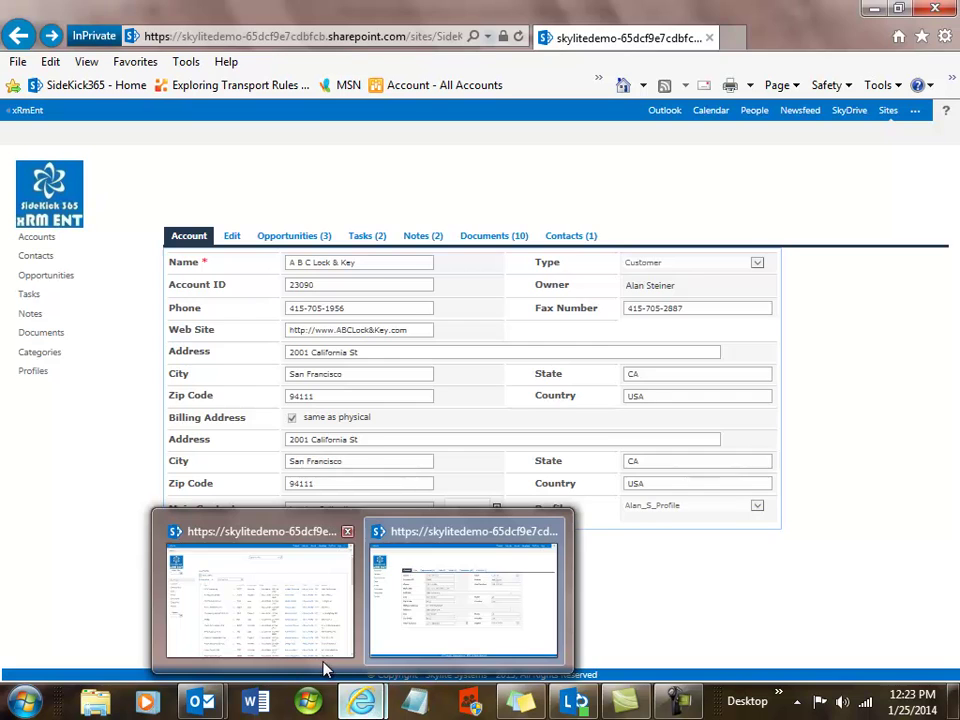
left_click(261, 634)
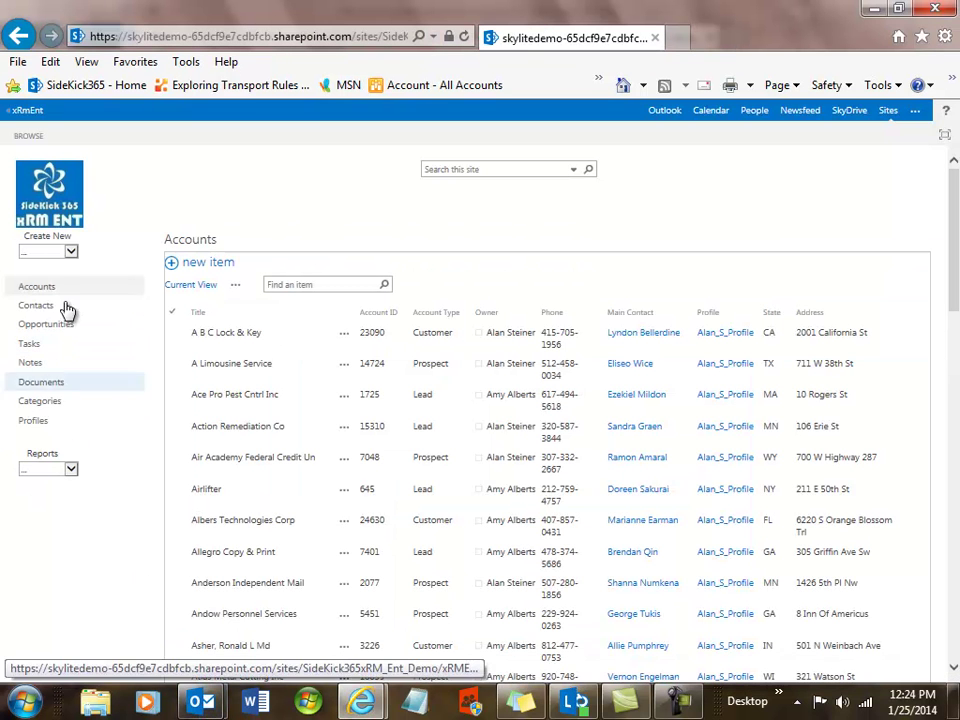
left_click(48, 213)
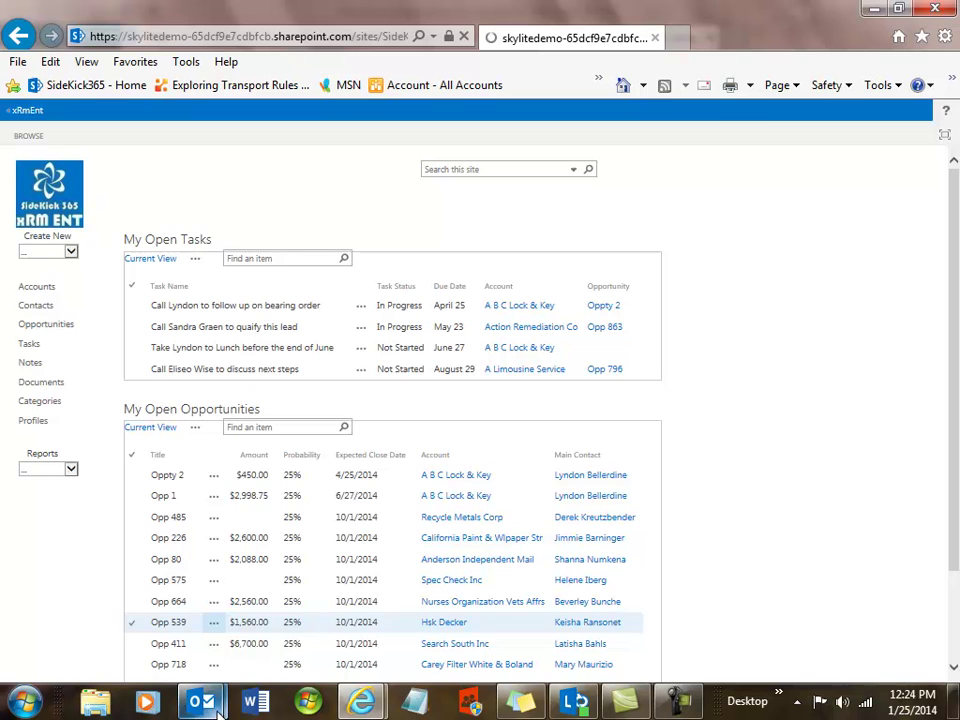
mouse_move(188, 700)
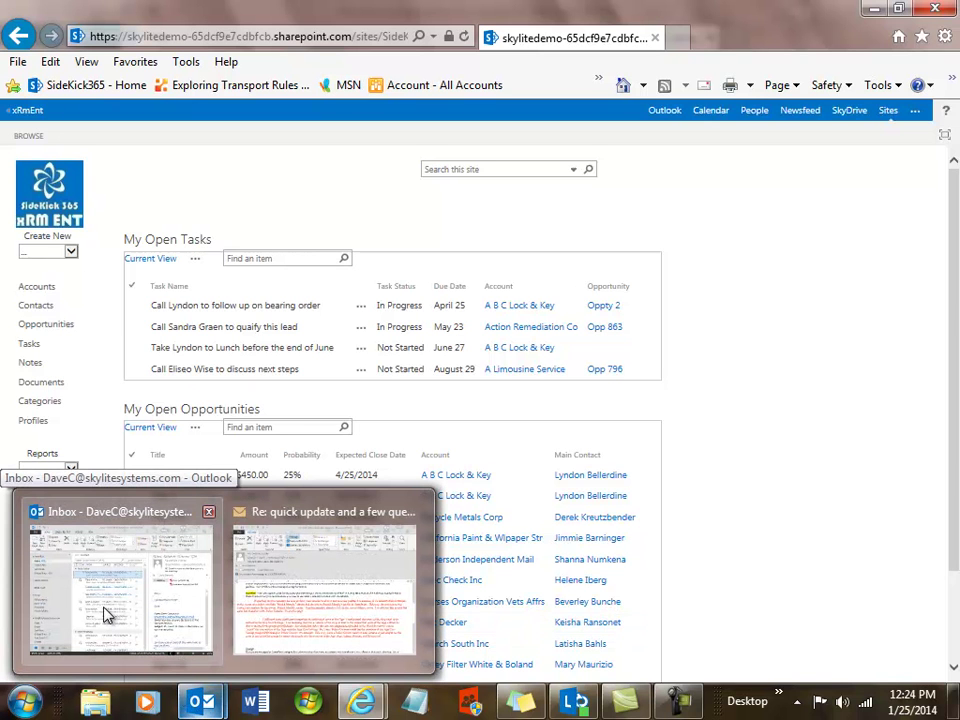
- Open the State of the Union newsletter email and launch SideKick 365 XRM Ent's sign-in prompt
left_click(145, 517)
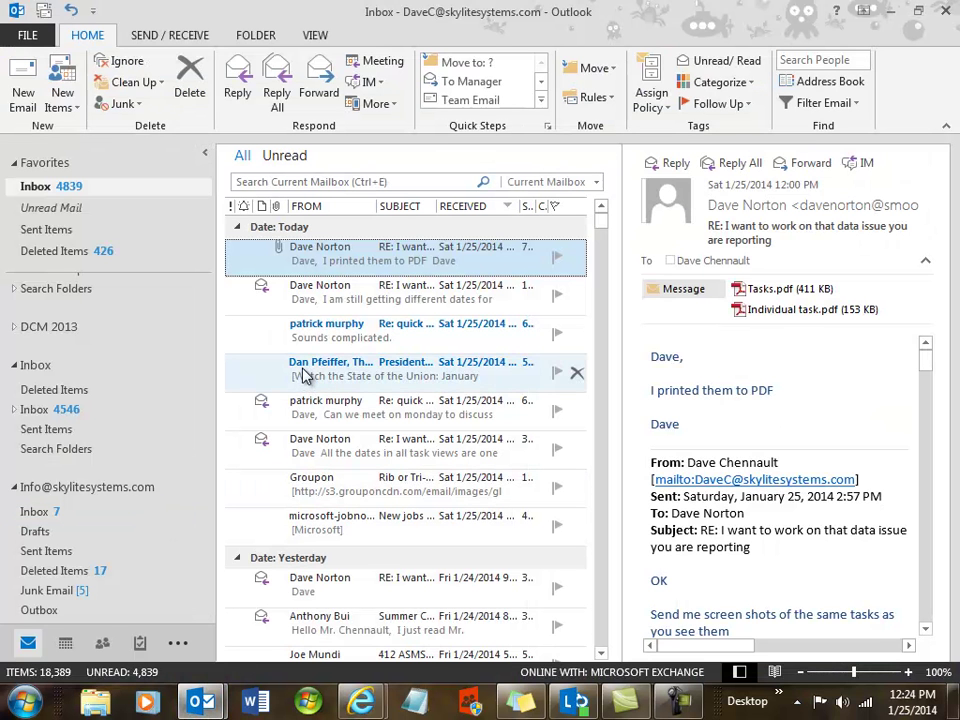
left_click(321, 372)
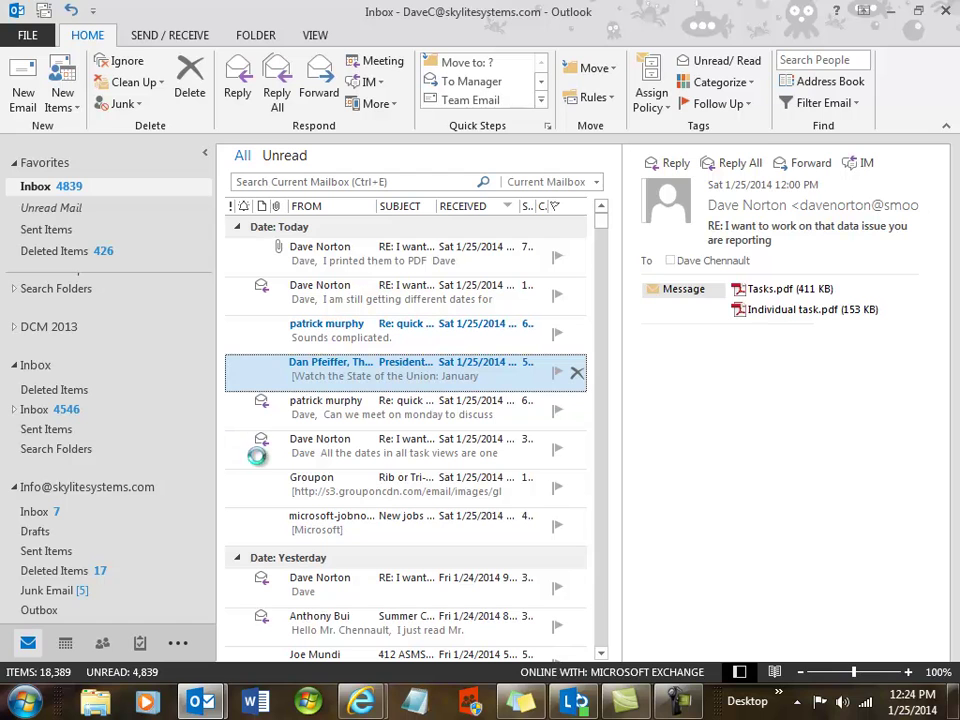
key("Return")
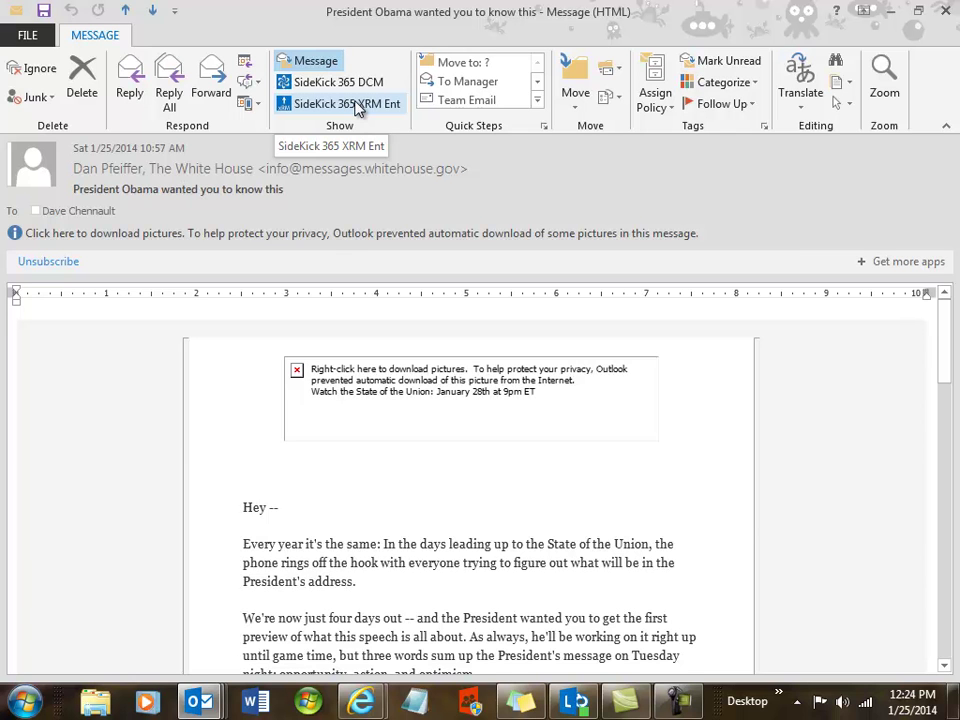
left_click(357, 107)
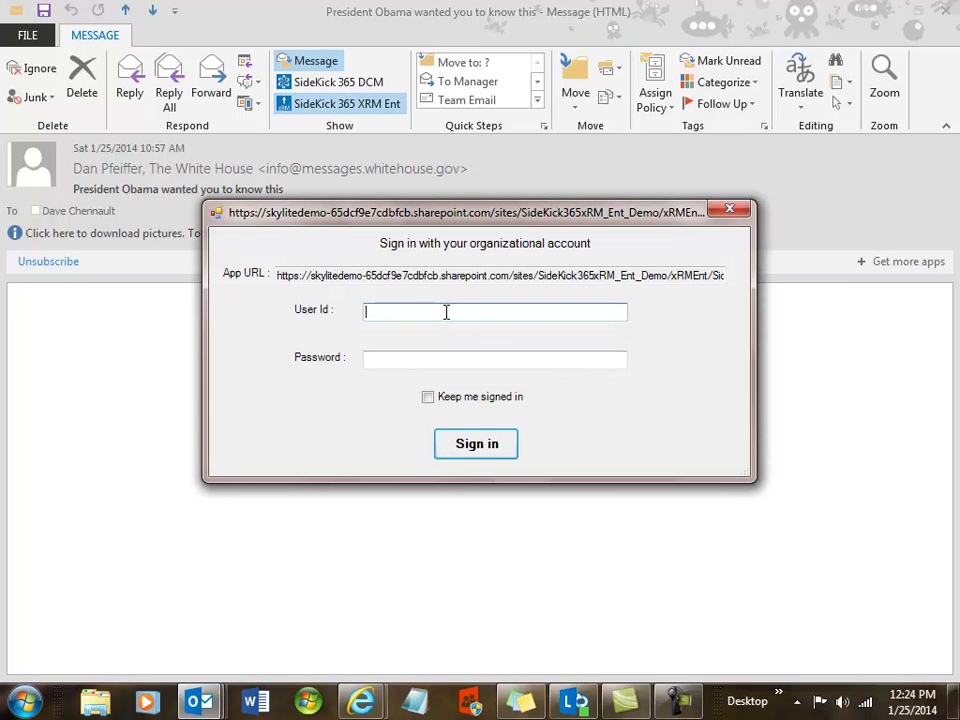
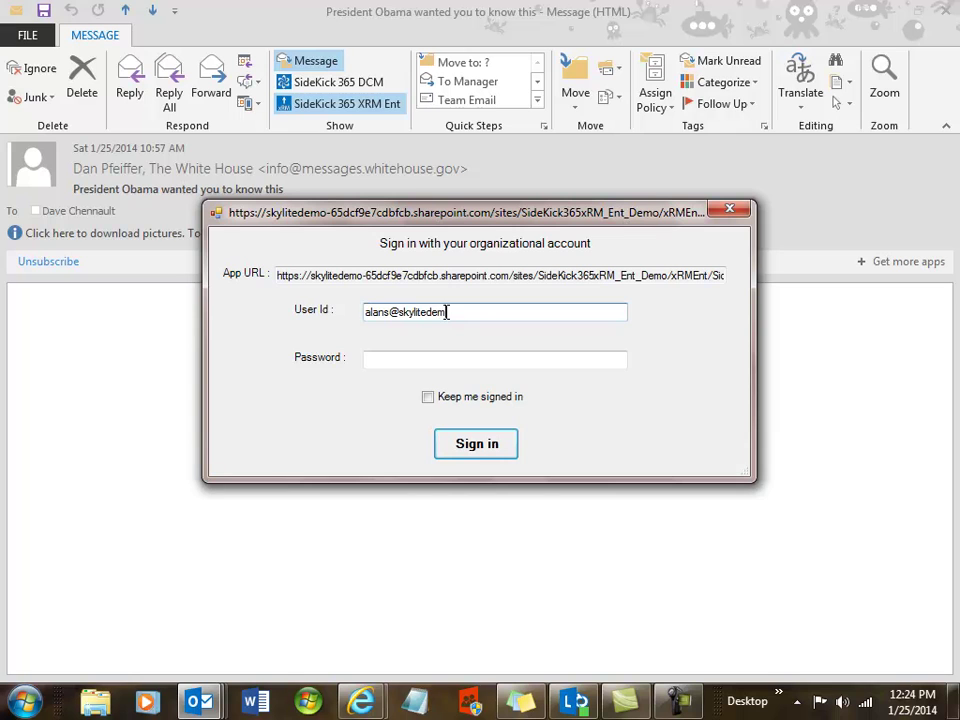
- Sign in to SideKick 365 XRM with the organizational user ID and account password
left_click(433, 358)
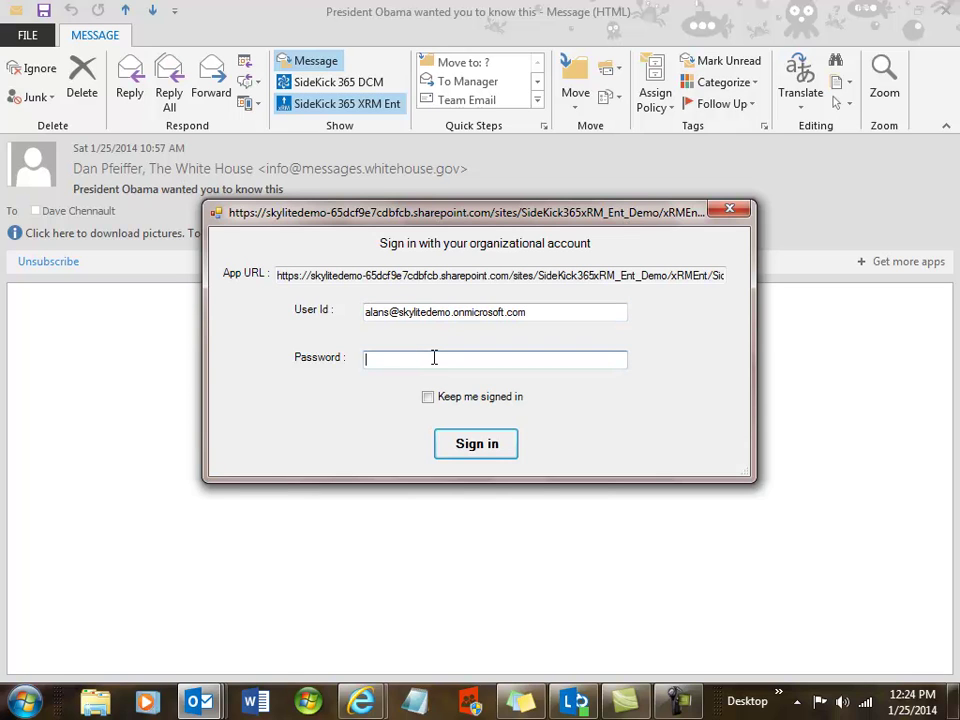
type("•••••••••")
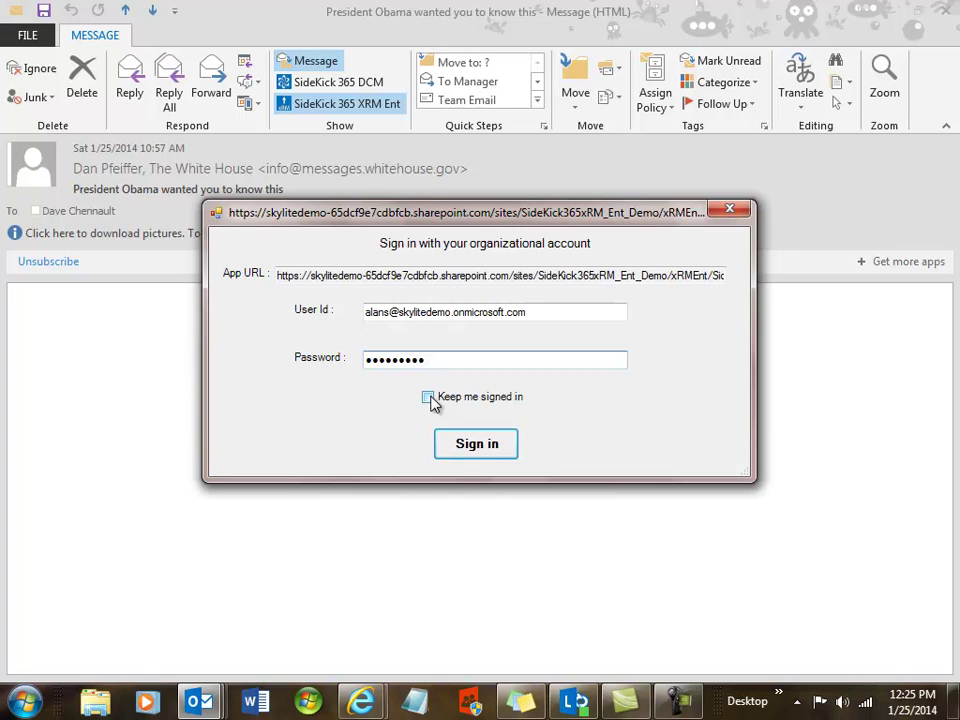
left_click(465, 446)
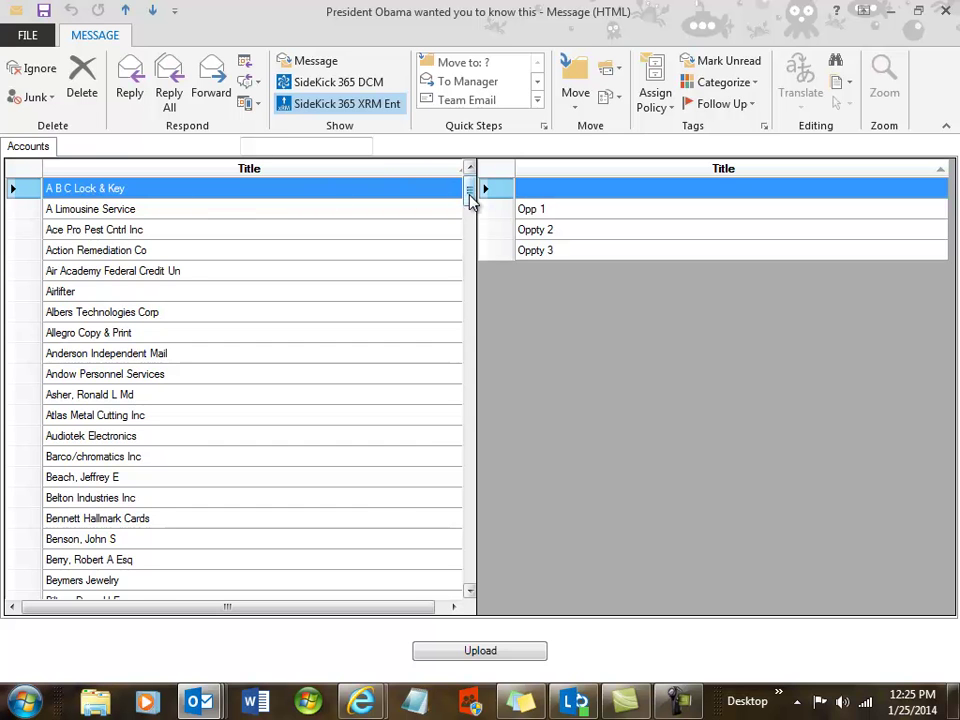
- Upload the newsletter email to Daves New Account, confirm, and return to the message view
left_click_drag(471, 199, 466, 292)
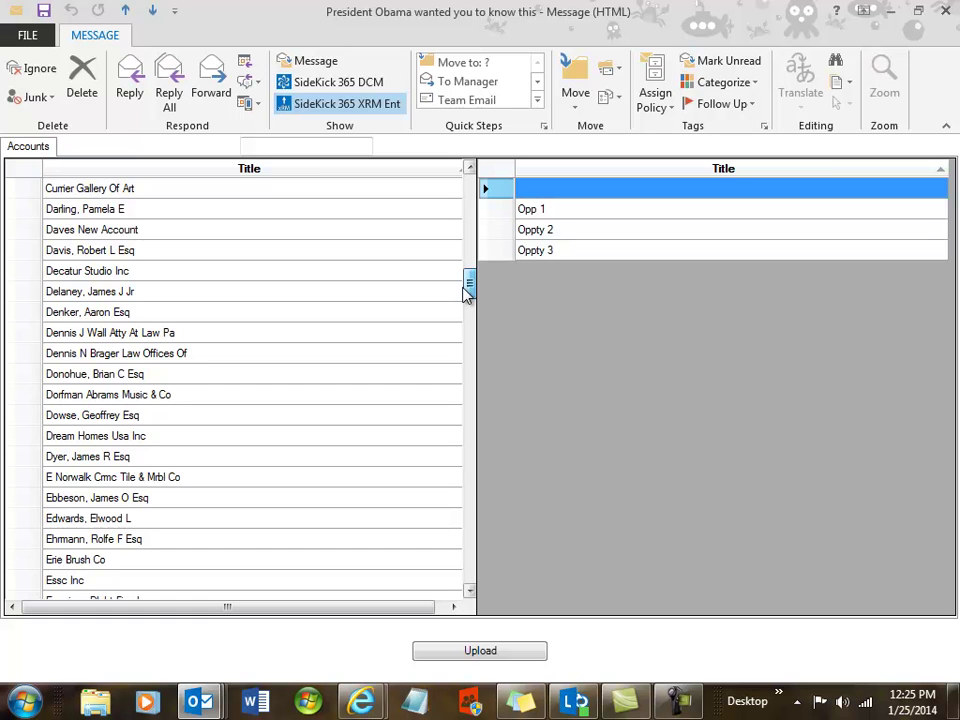
left_click(72, 236)
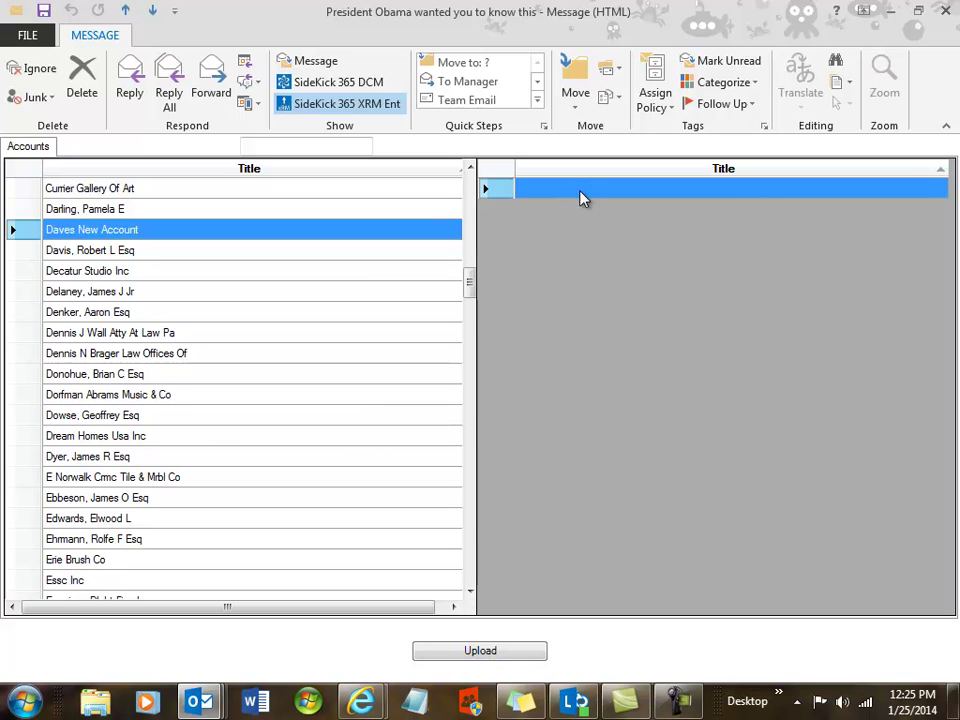
left_click(481, 652)
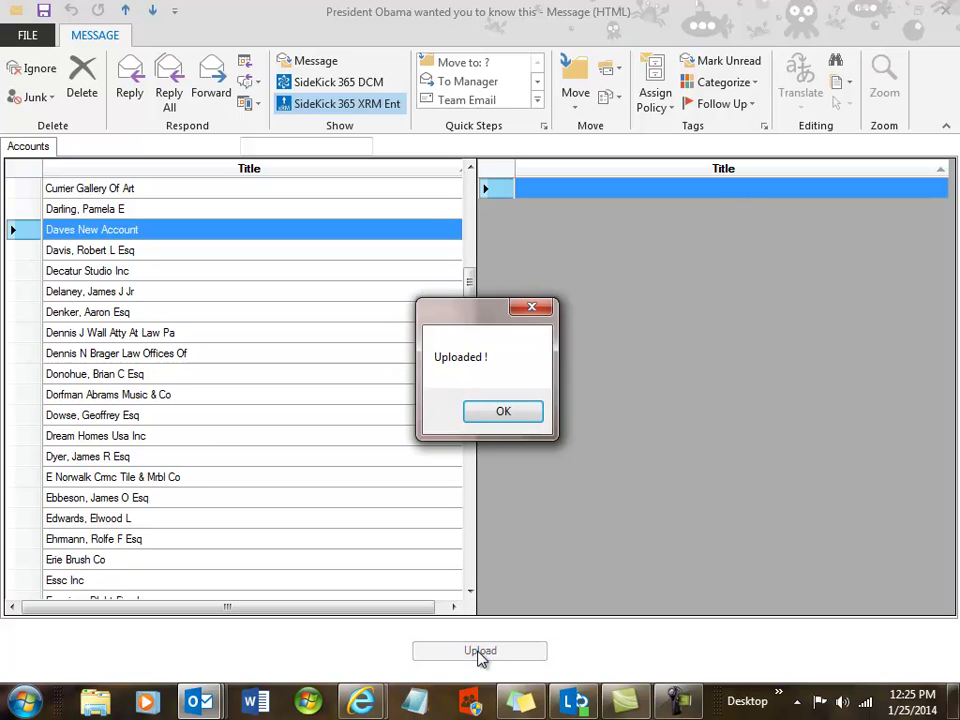
left_click(500, 413)
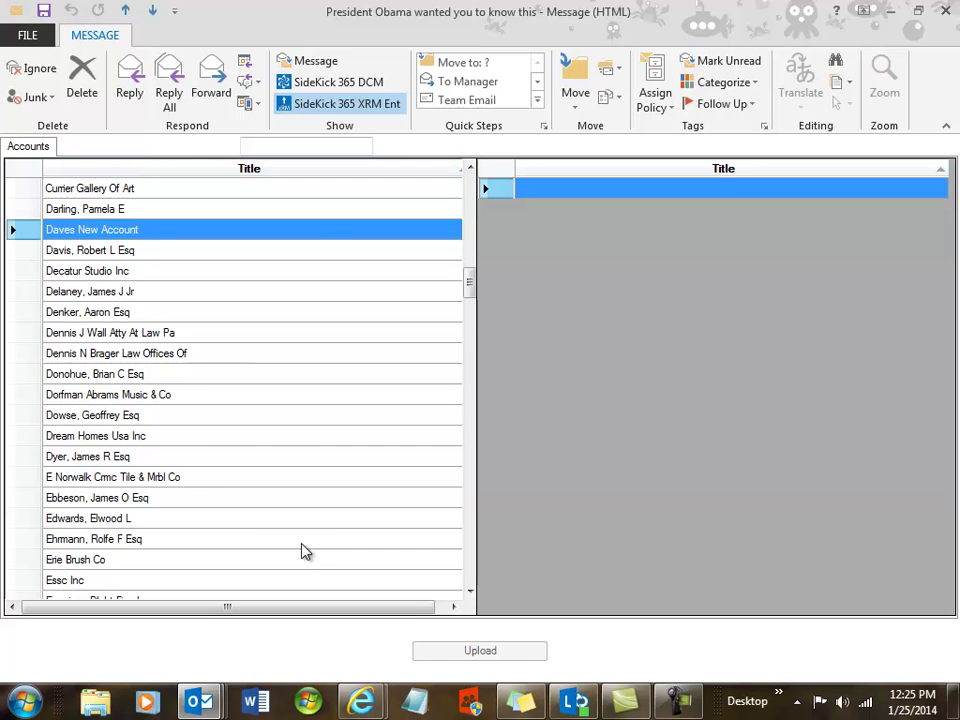
left_click(283, 66)
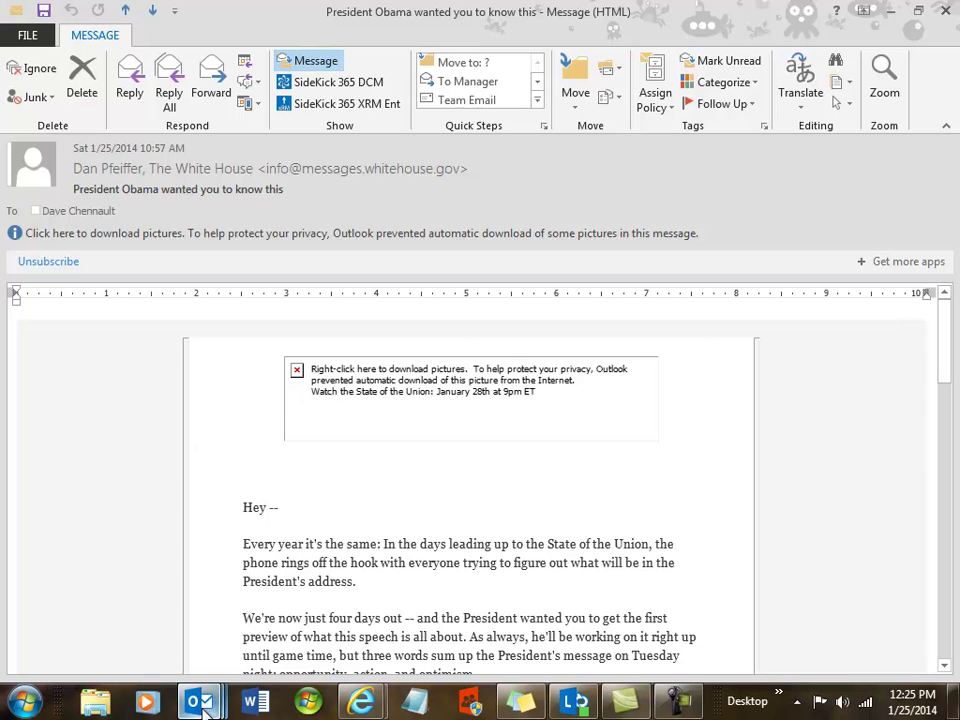
- In the browser, filter the Accounts list by Title to Daves New Account and open it
mouse_move(204, 707)
mouse_move(361, 703)
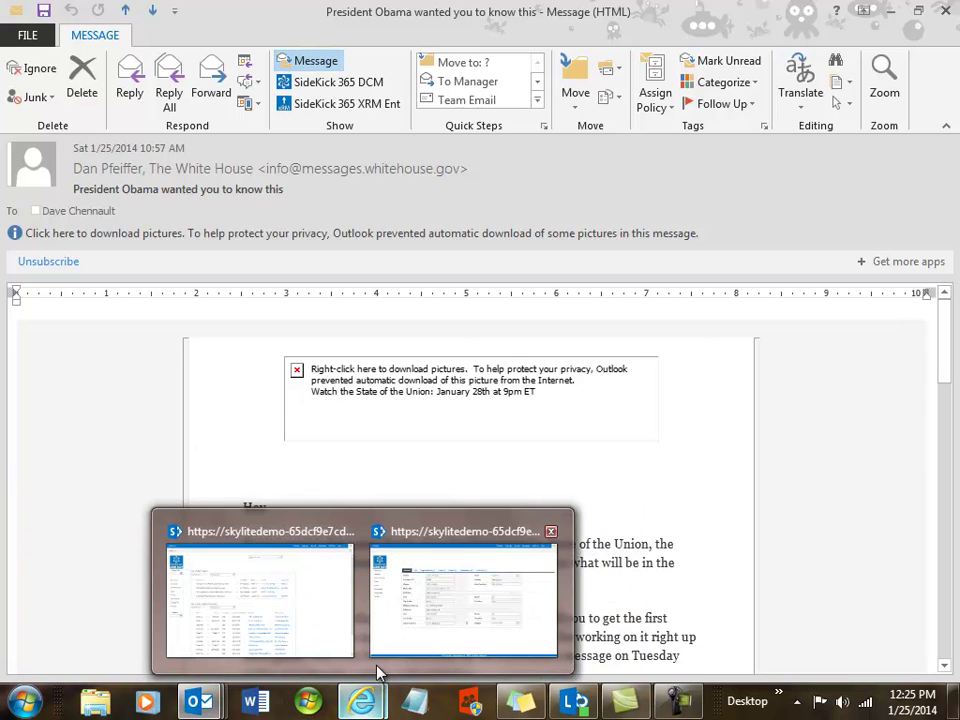
left_click(290, 643)
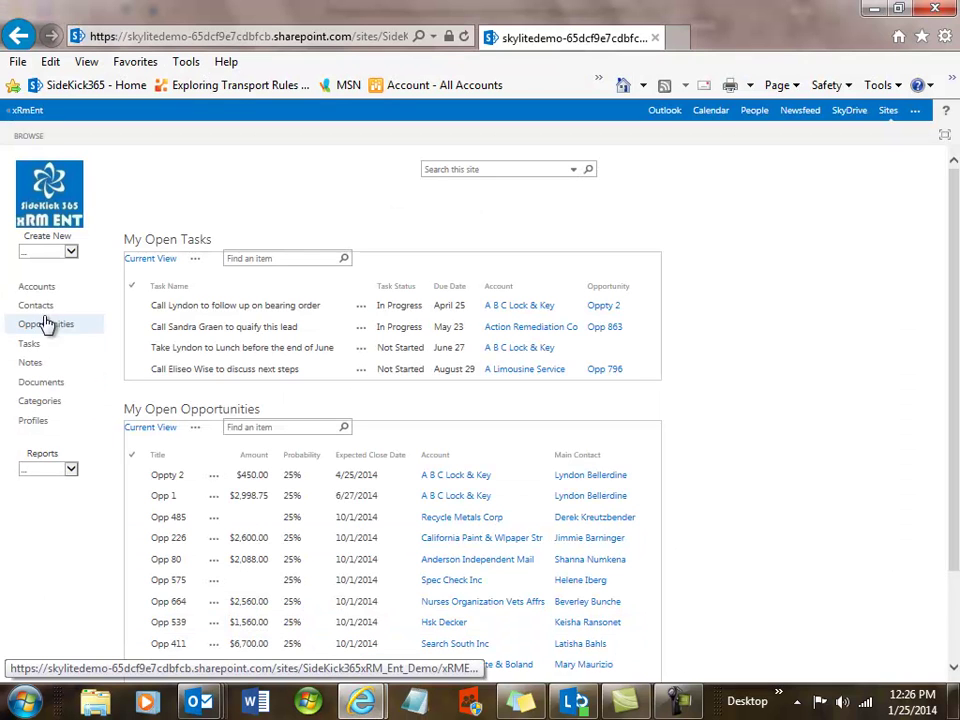
left_click(38, 291)
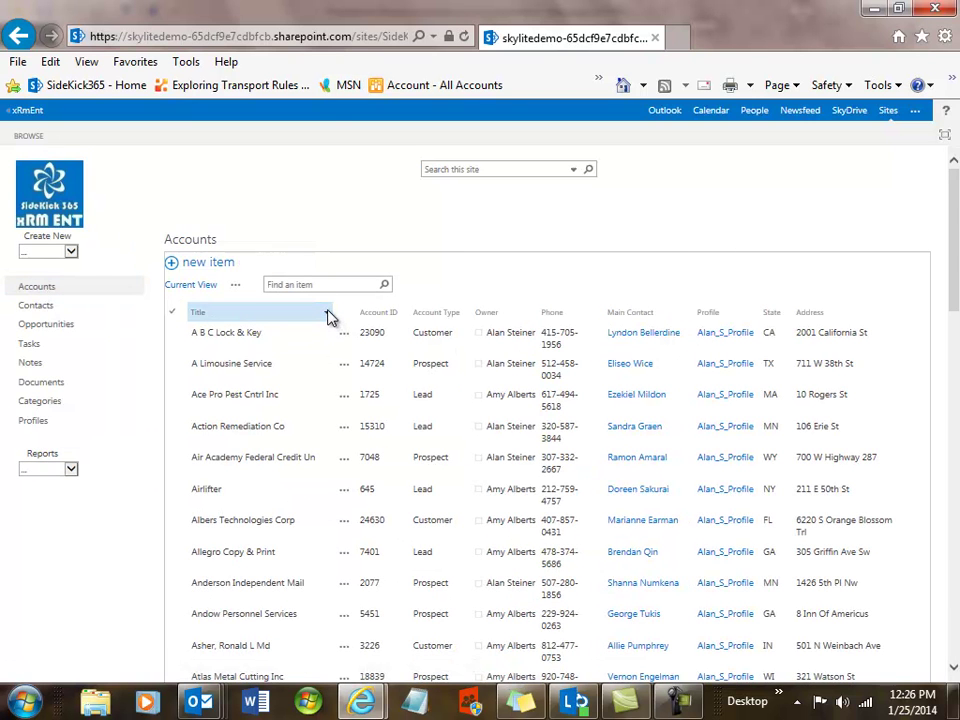
left_click(328, 314)
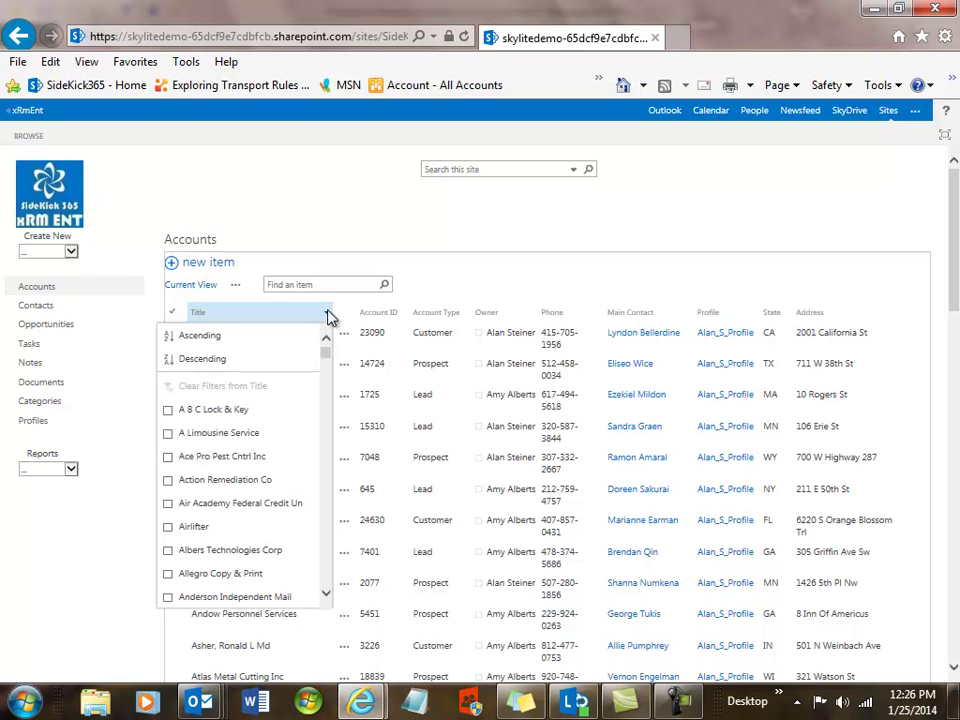
left_click_drag(326, 358, 326, 414)
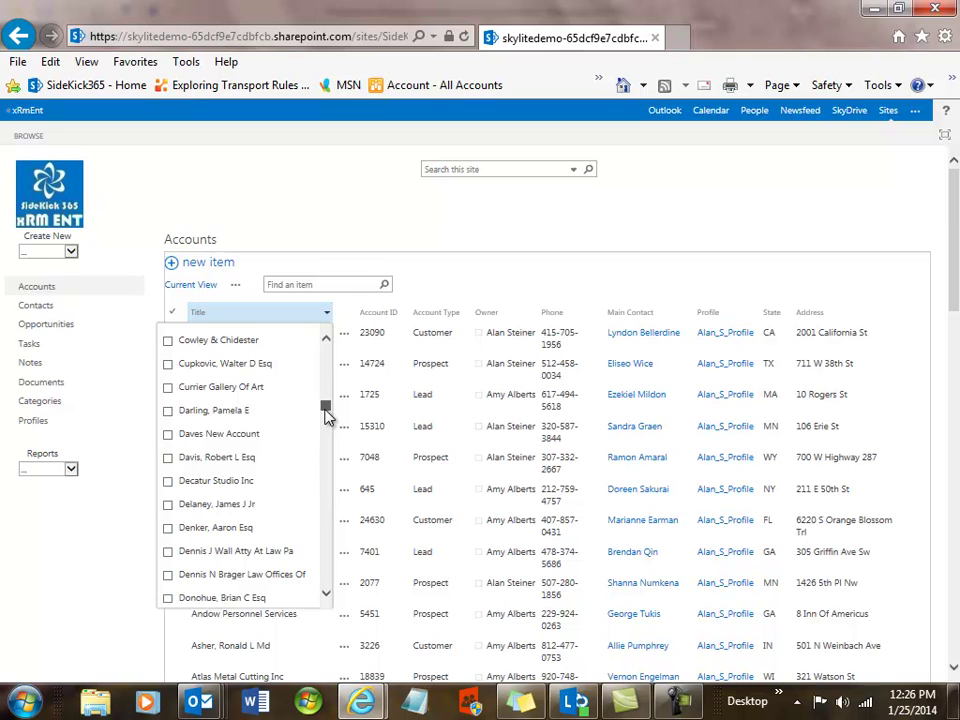
left_click(168, 434)
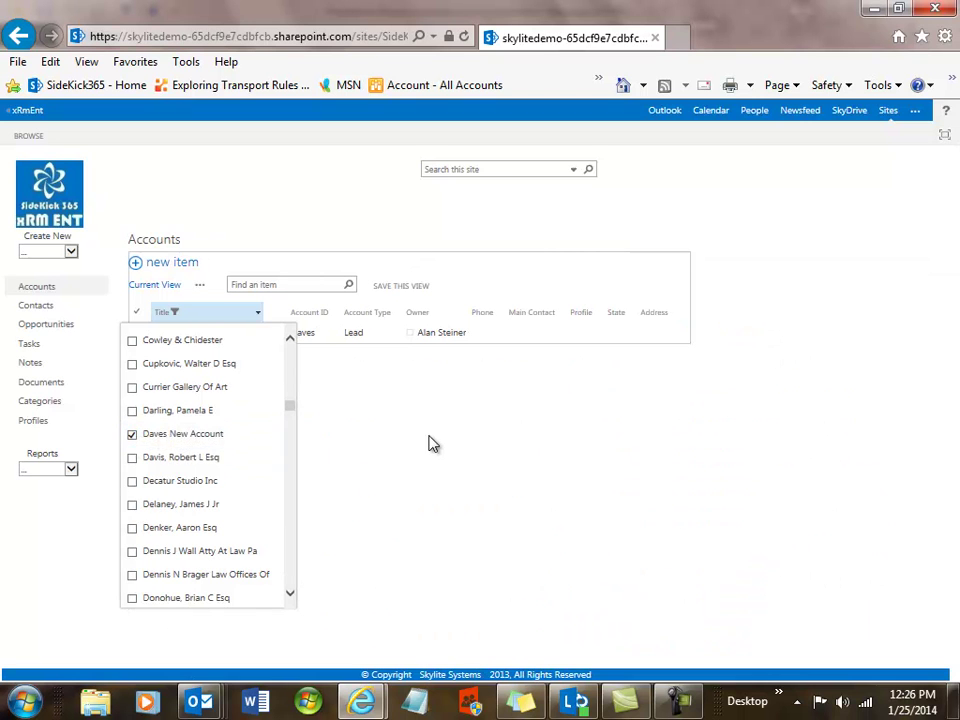
left_click(410, 440)
left_click(206, 338)
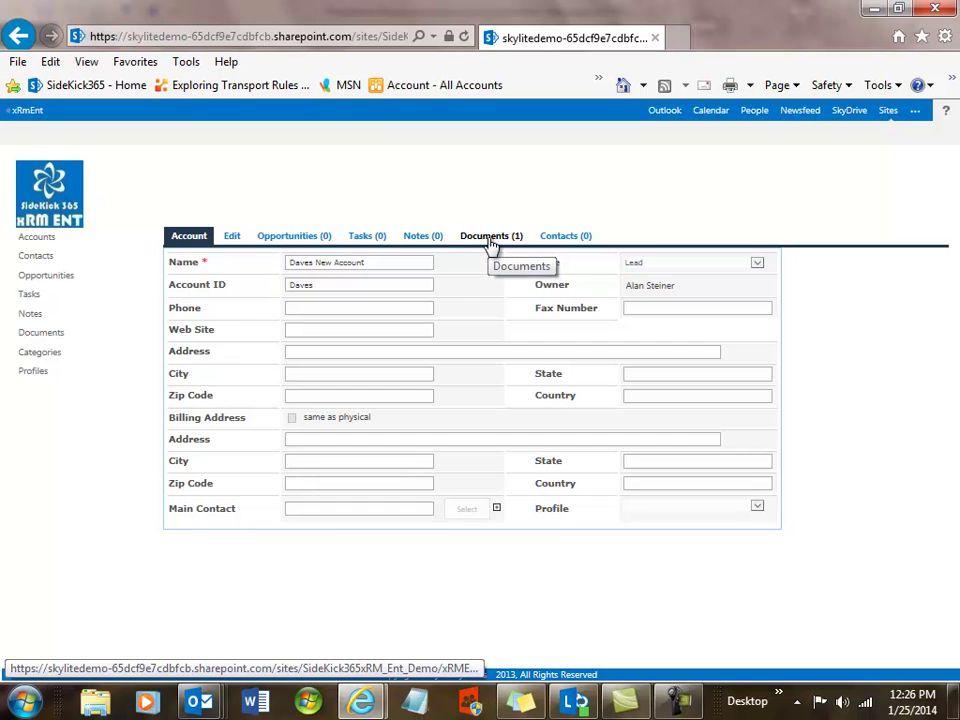
- Show the account's Documents (1) and open the uploaded email file in Outlook
left_click(490, 240)
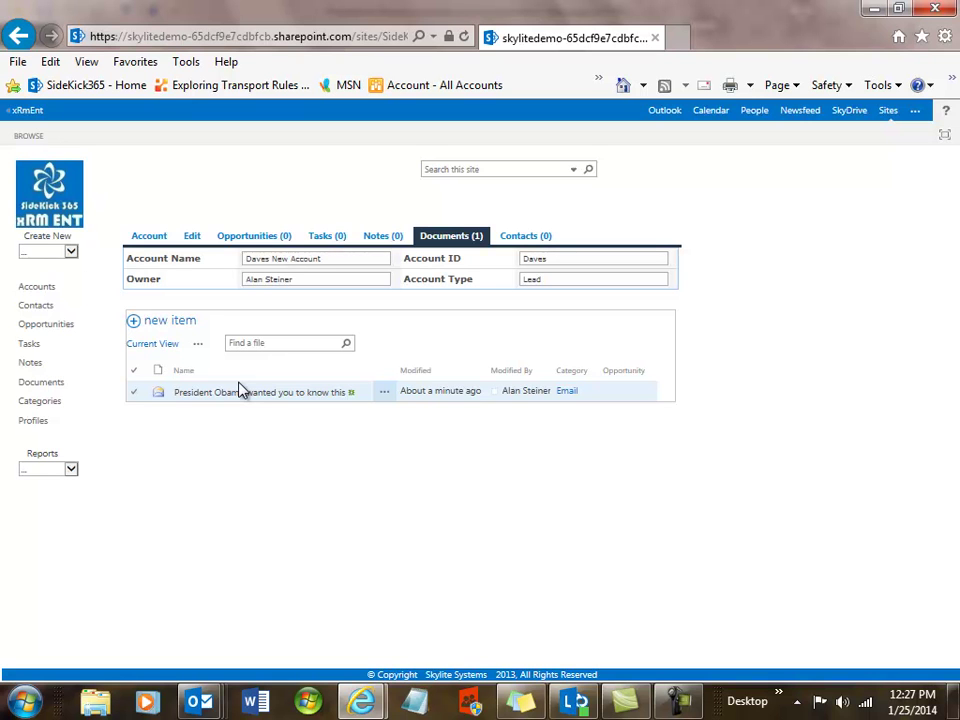
left_click(236, 396)
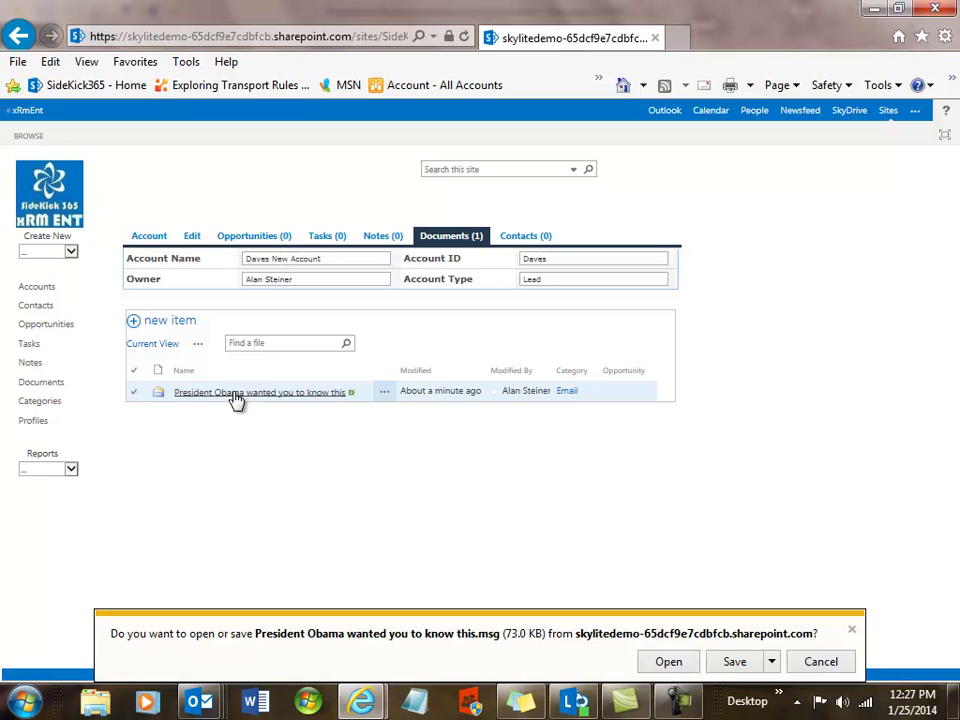
left_click(667, 662)
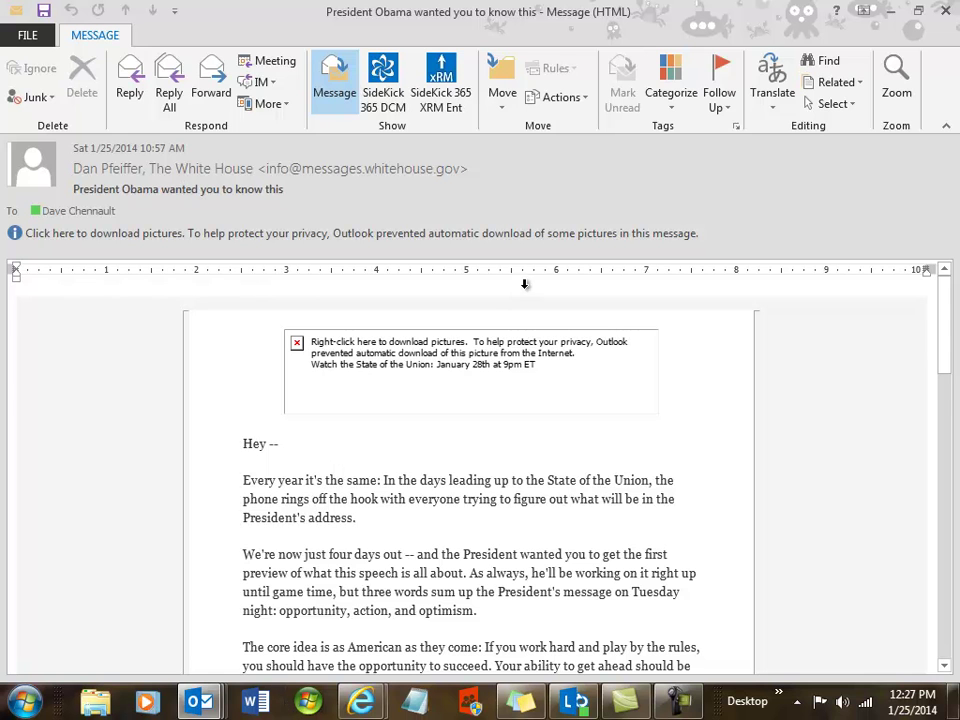
key("alt+Tab")
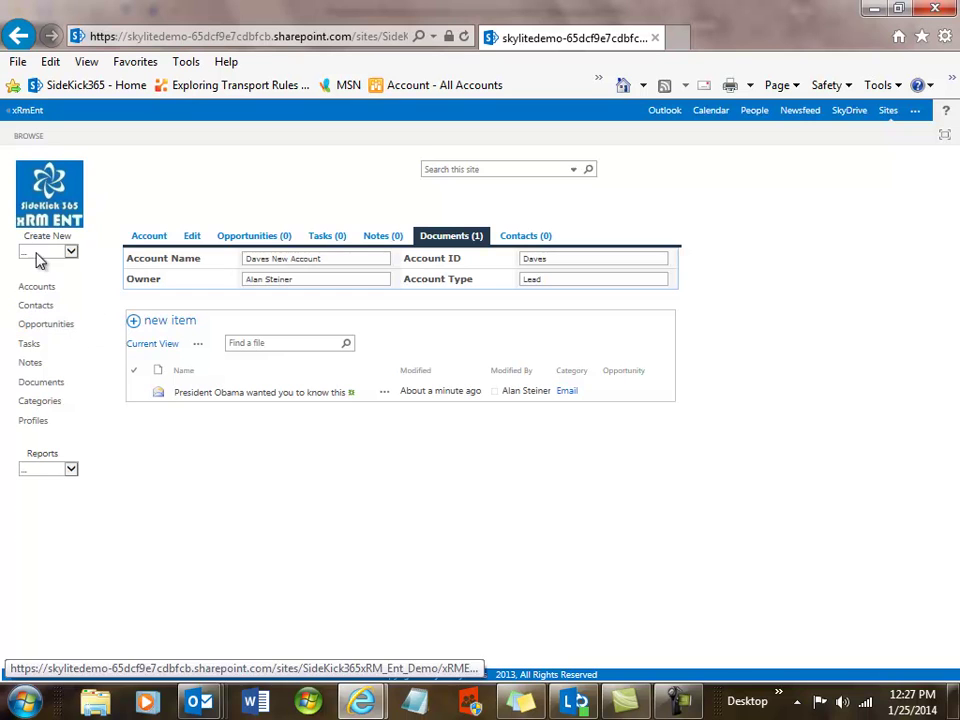
- From the home page, search the whole site for 'negotiable'
left_click(30, 118)
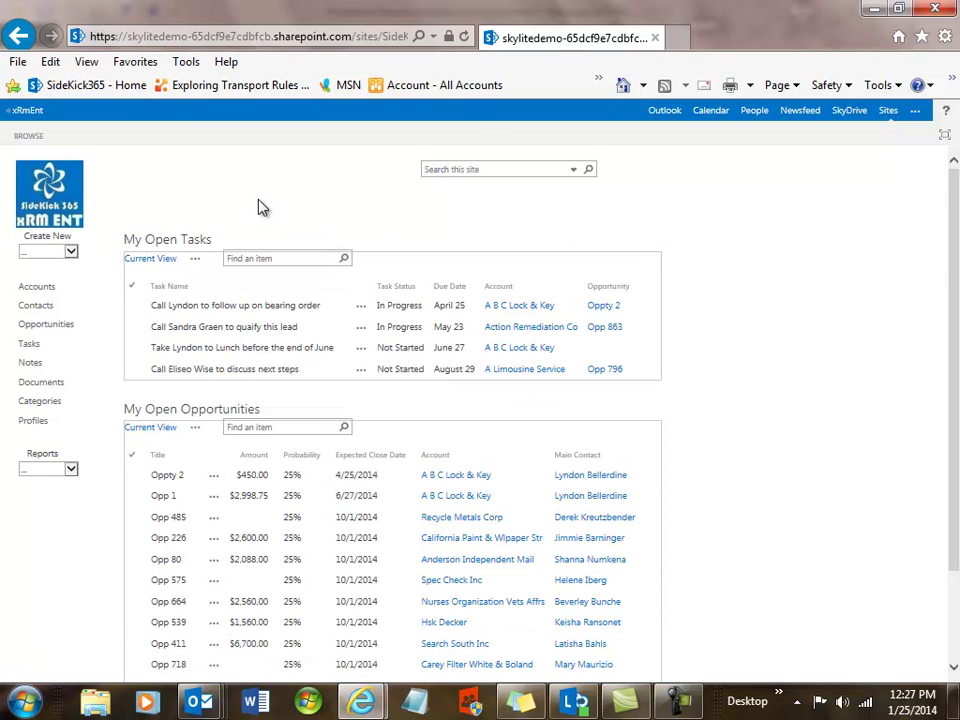
left_click(484, 168)
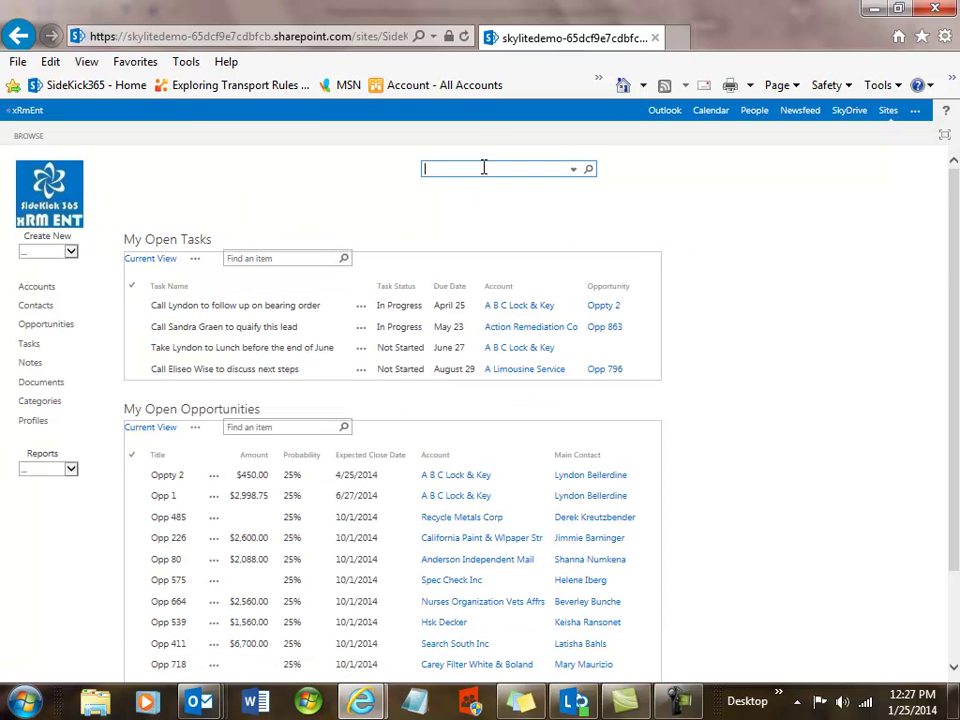
type("neg")
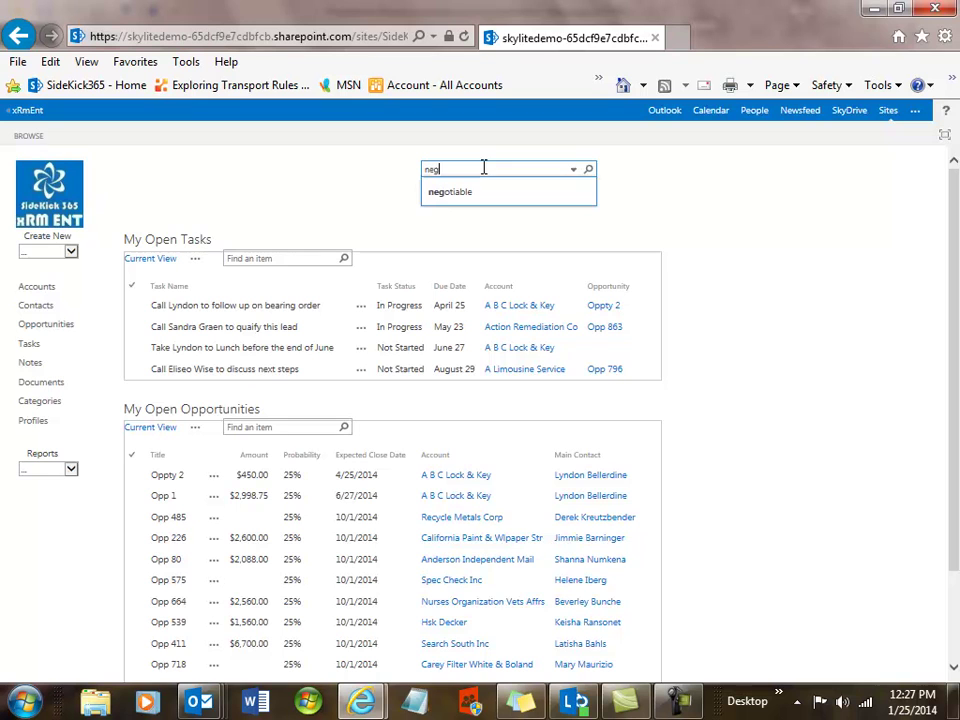
type("otiable")
left_click(471, 196)
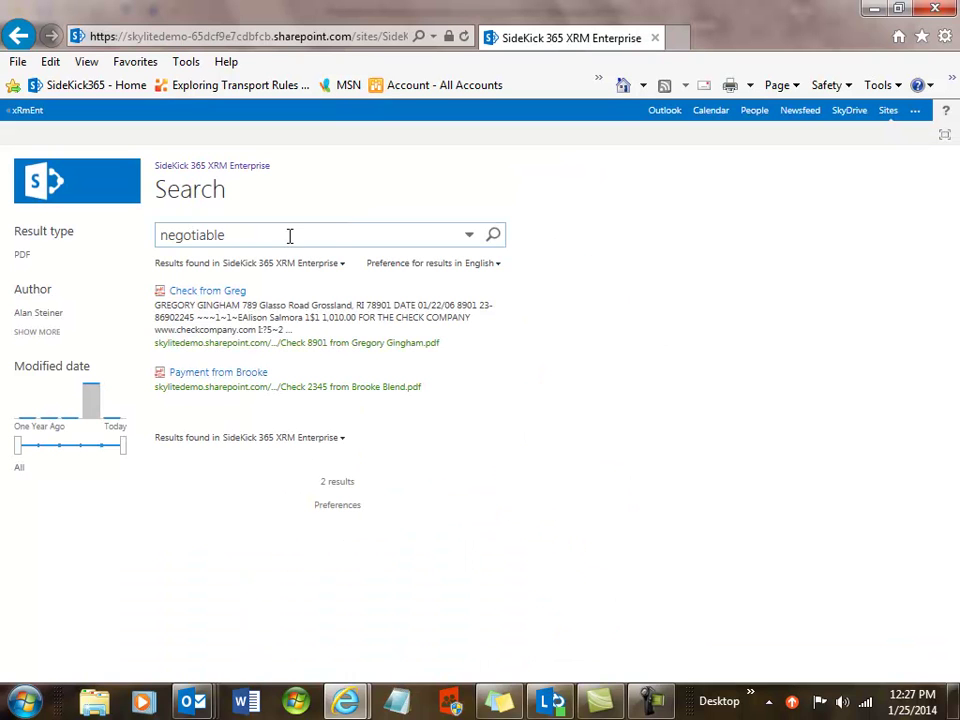
- Open the first result, the scanned check 8901 for 1,010.00, as a PDF
mouse_move(197, 386)
mouse_move(225, 304)
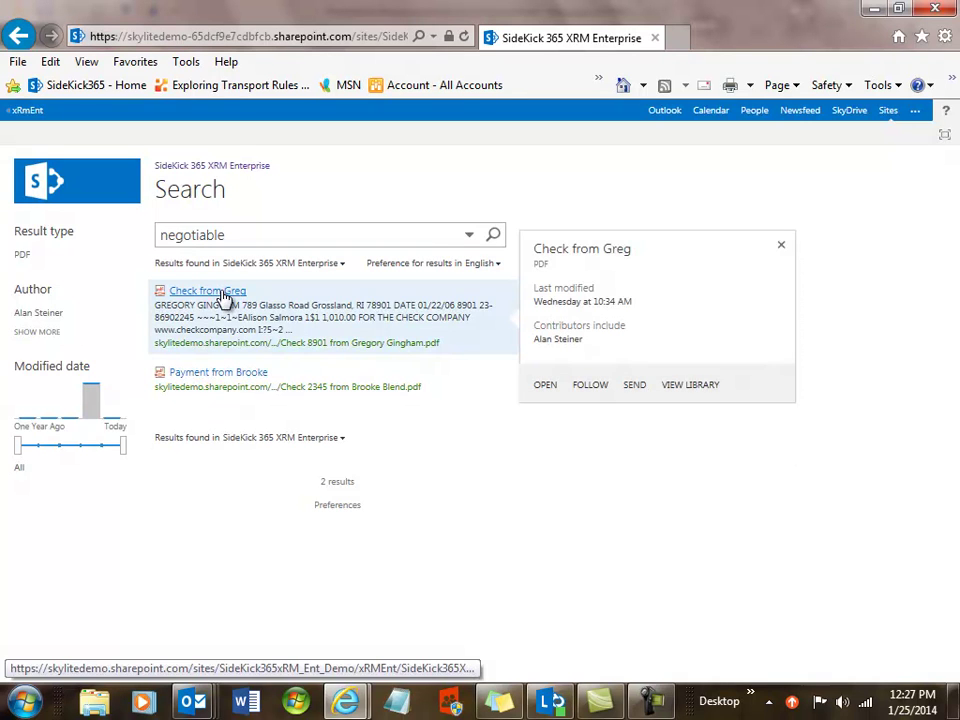
left_click(225, 296)
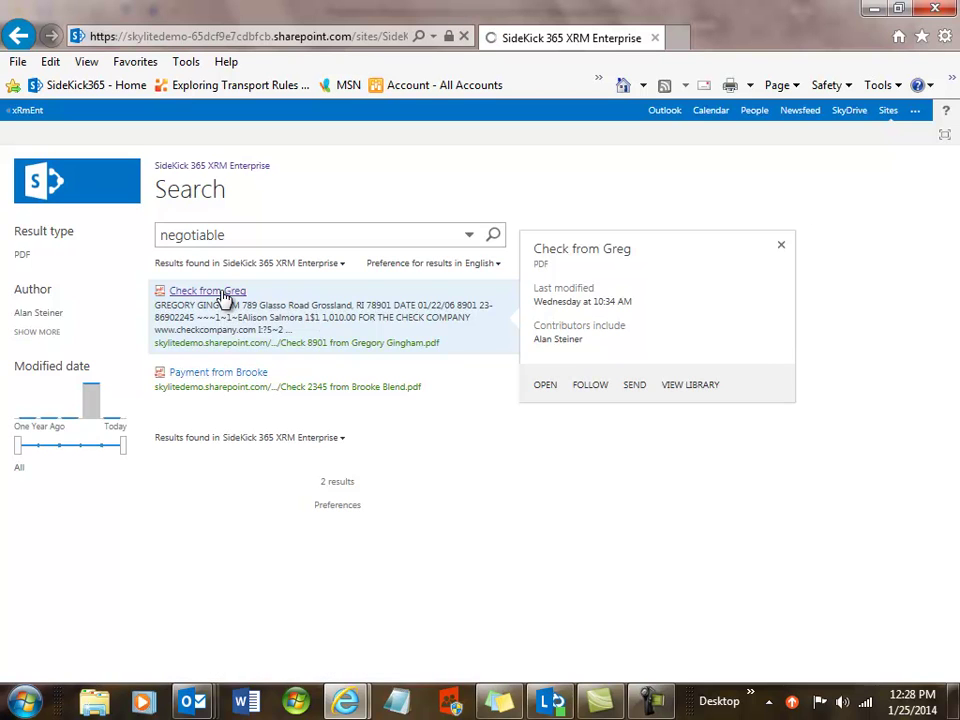